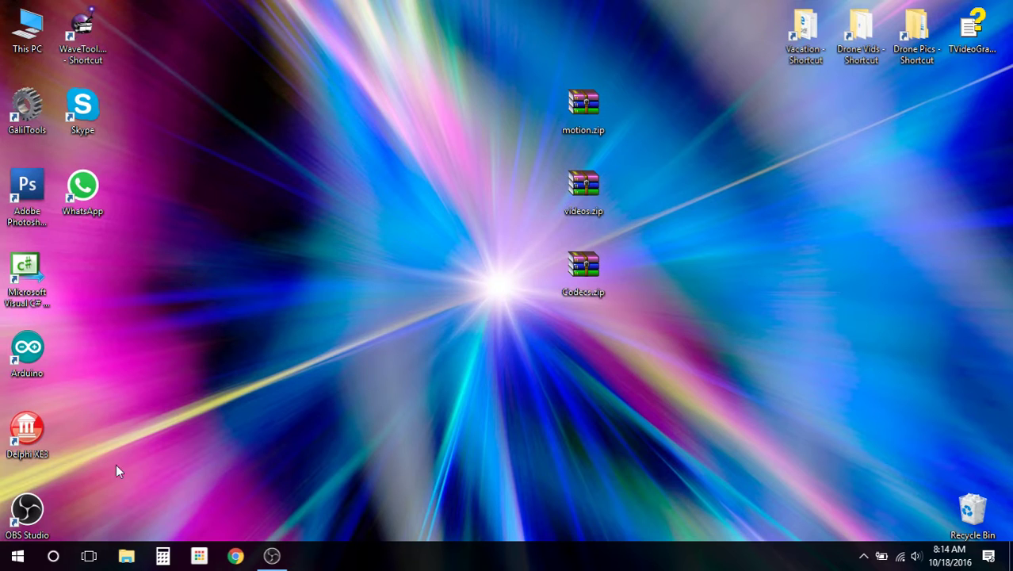
Open Control Panel from the Win+X menu, maximize it, and view all items as Large icons.
right_click(18, 557)
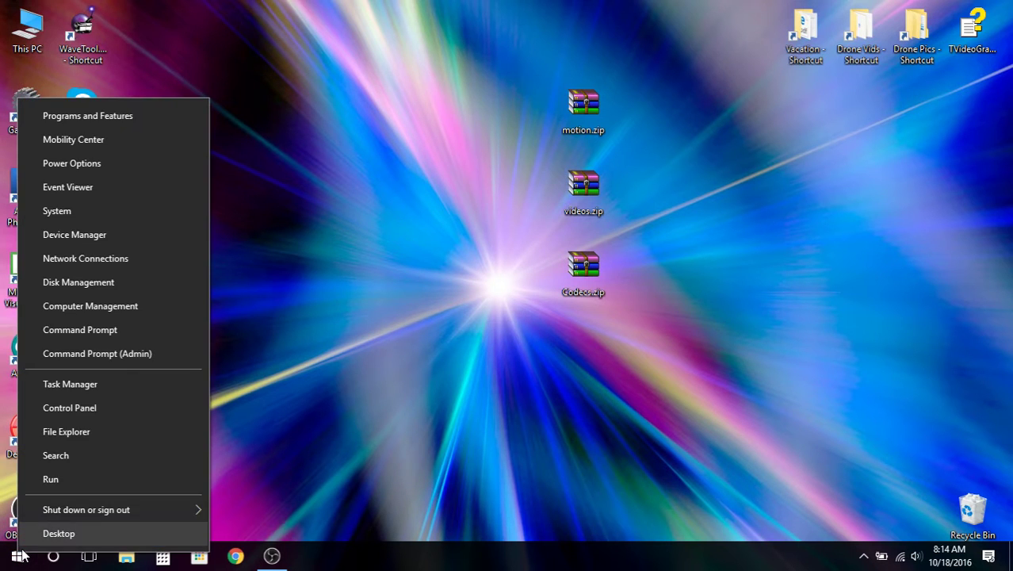
click(89, 410)
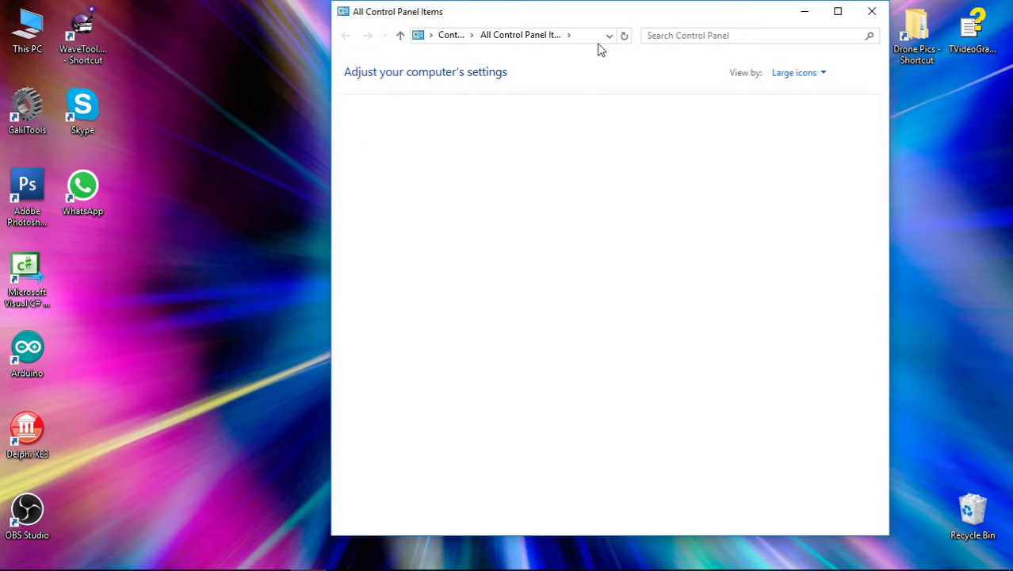
click(837, 11)
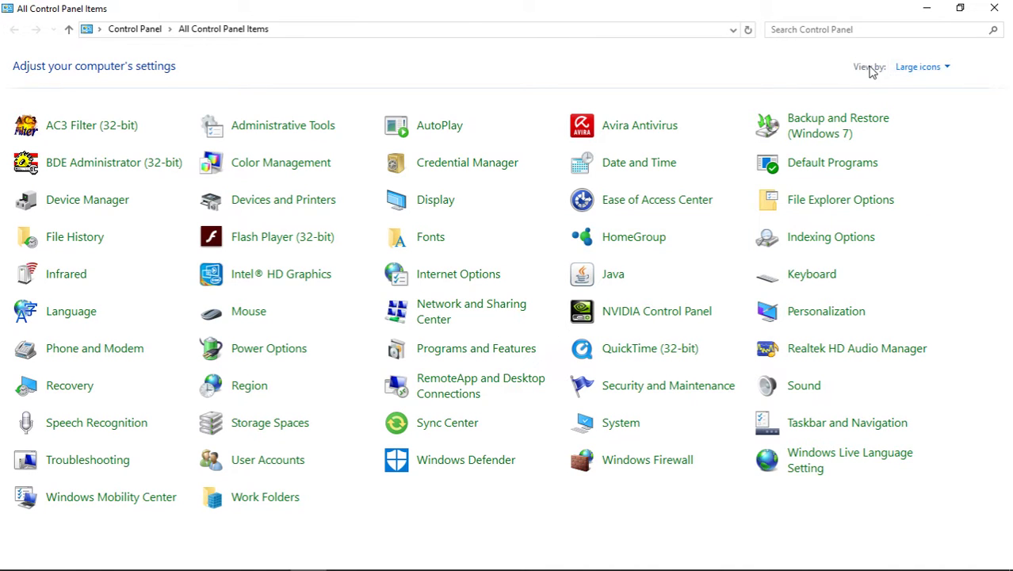
click(936, 70)
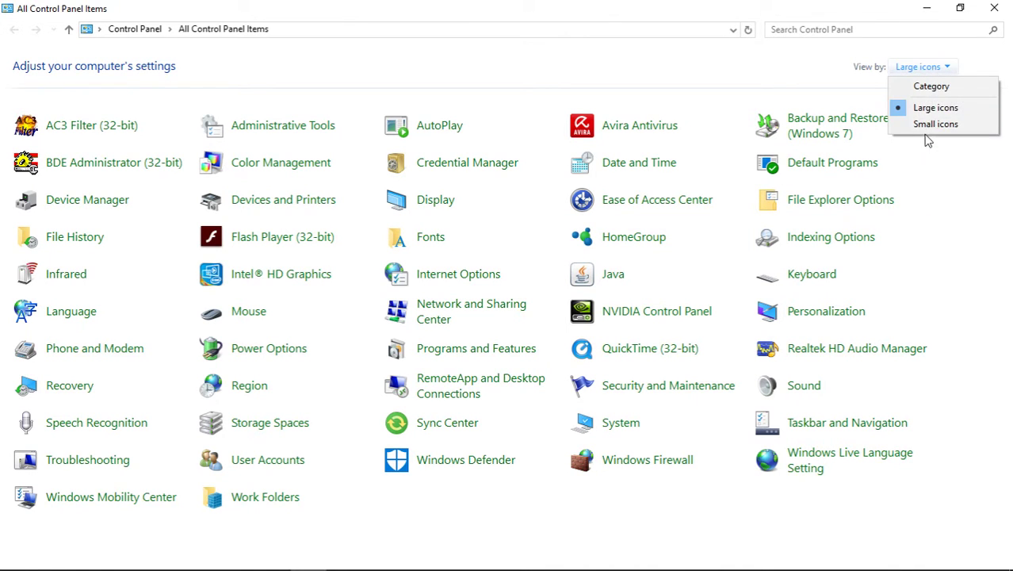
click(938, 110)
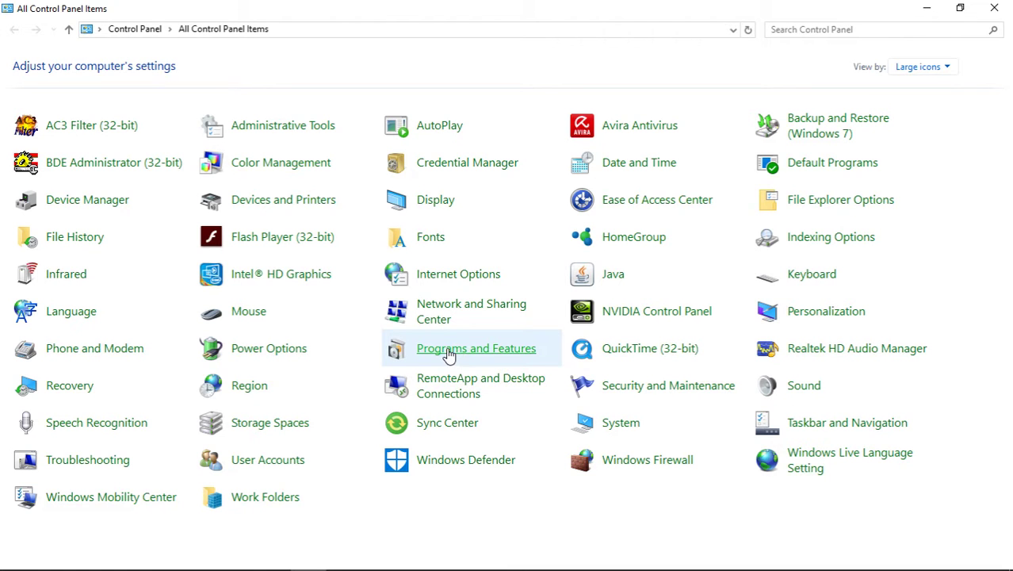
Open Programs and Features and select the Ableton Live 9 Trial entry at the top.
click(448, 354)
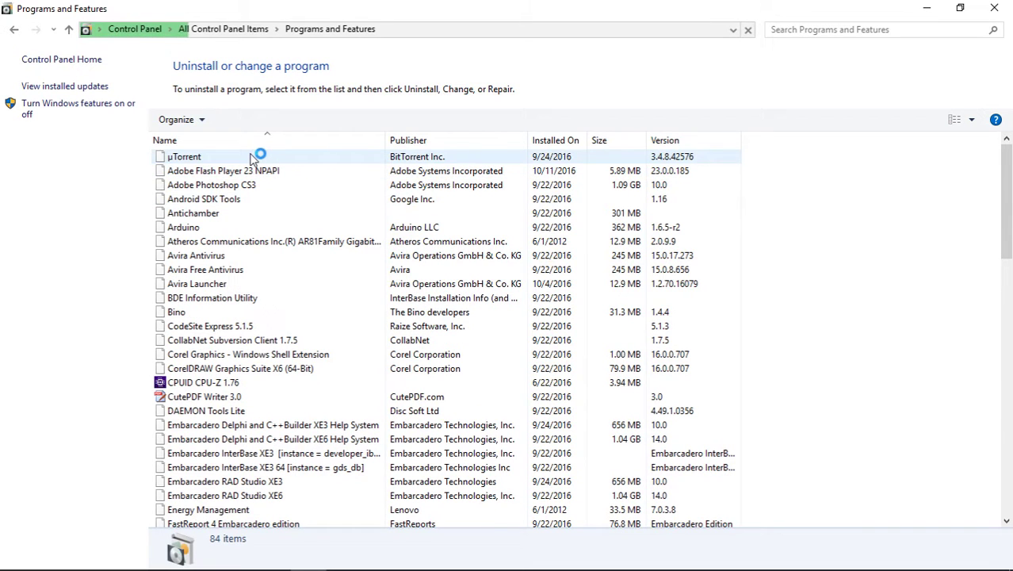
scroll(237, 158, down, 1)
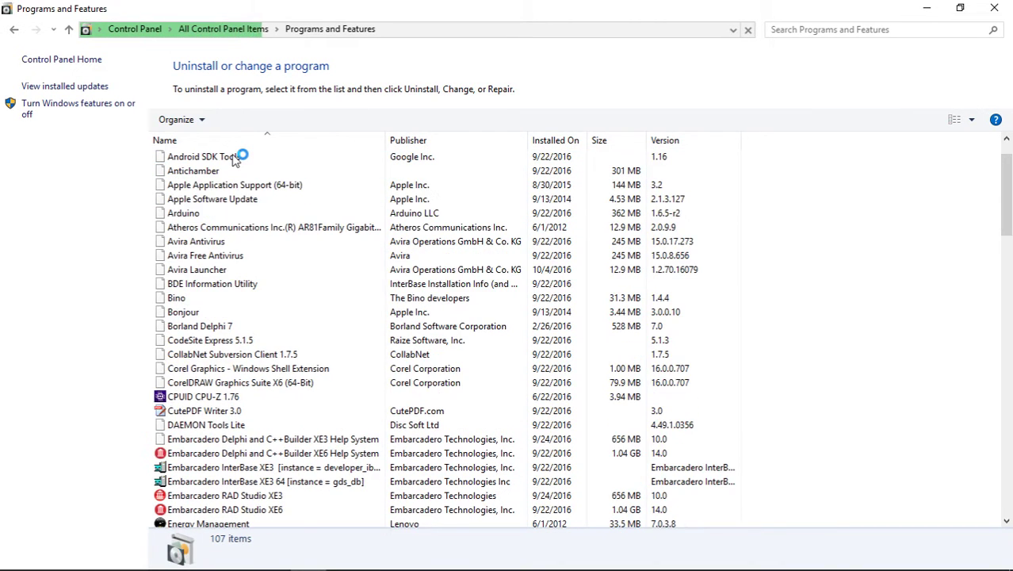
scroll(237, 157, up, 1)
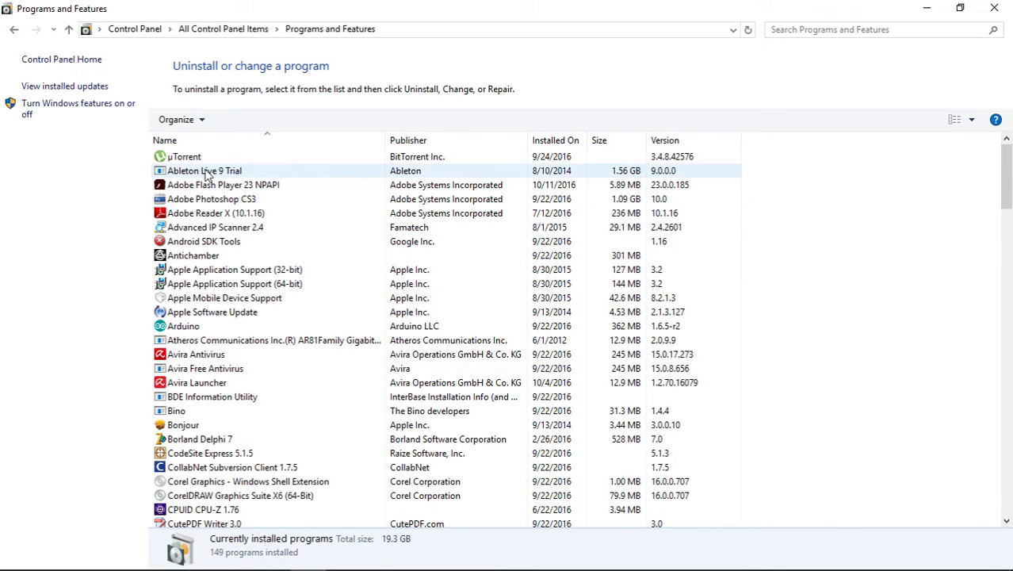
click(204, 170)
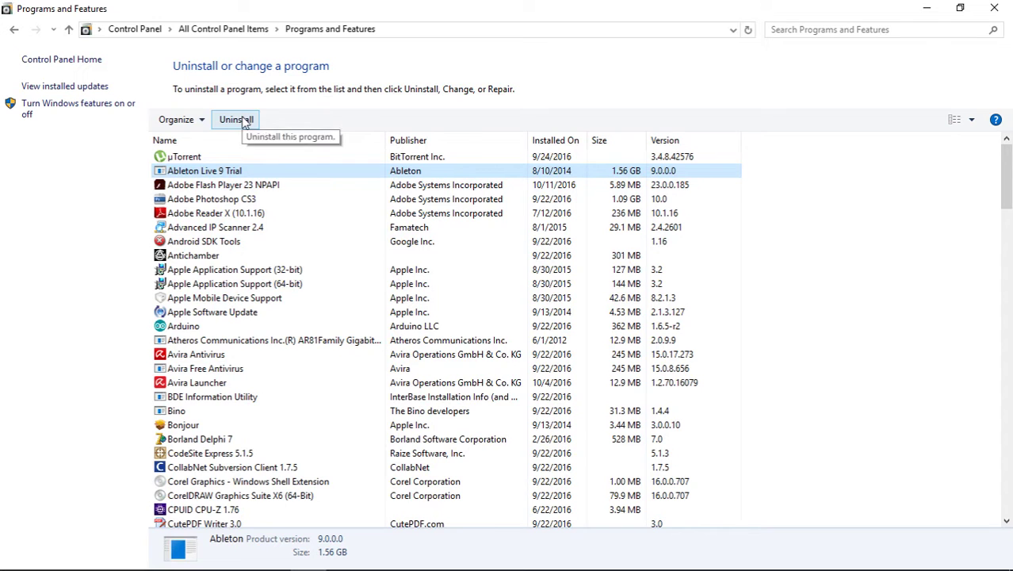
Scroll the installed programs list down to the Haali Media Splitter entry.
scroll(233, 208, down, 2)
scroll(233, 204, down, 5)
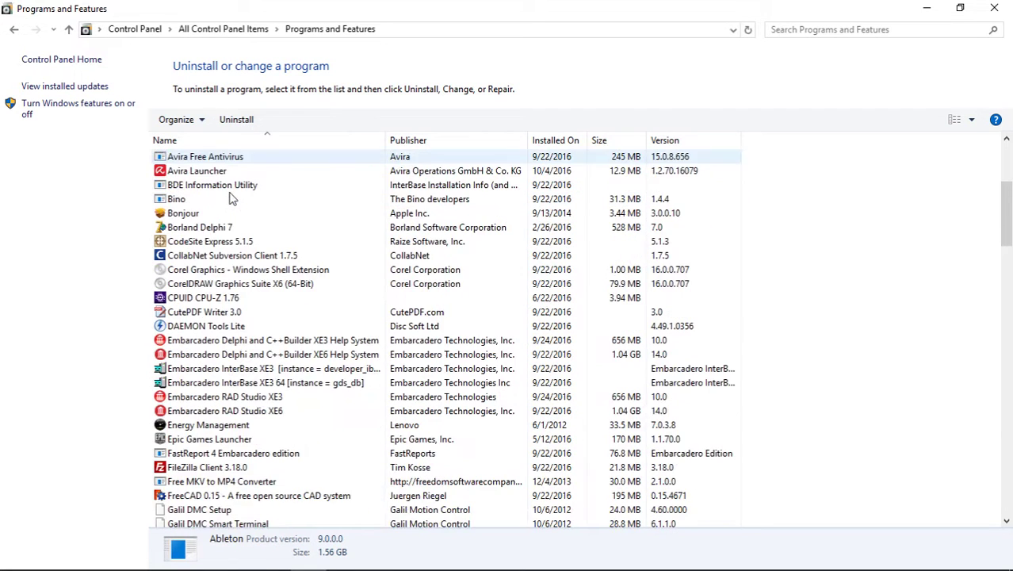
scroll(232, 193, down, 1)
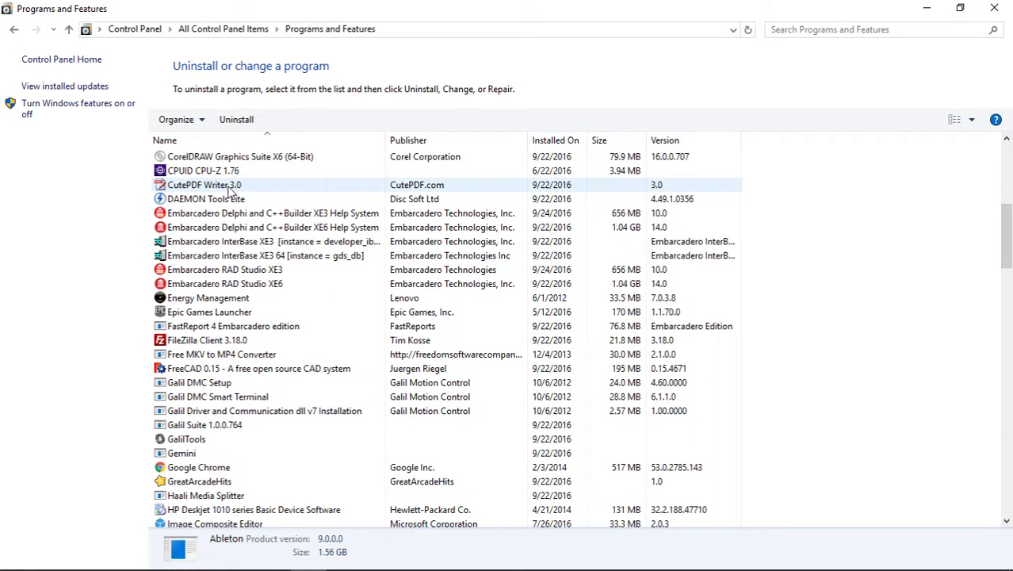
scroll(230, 190, down, 1)
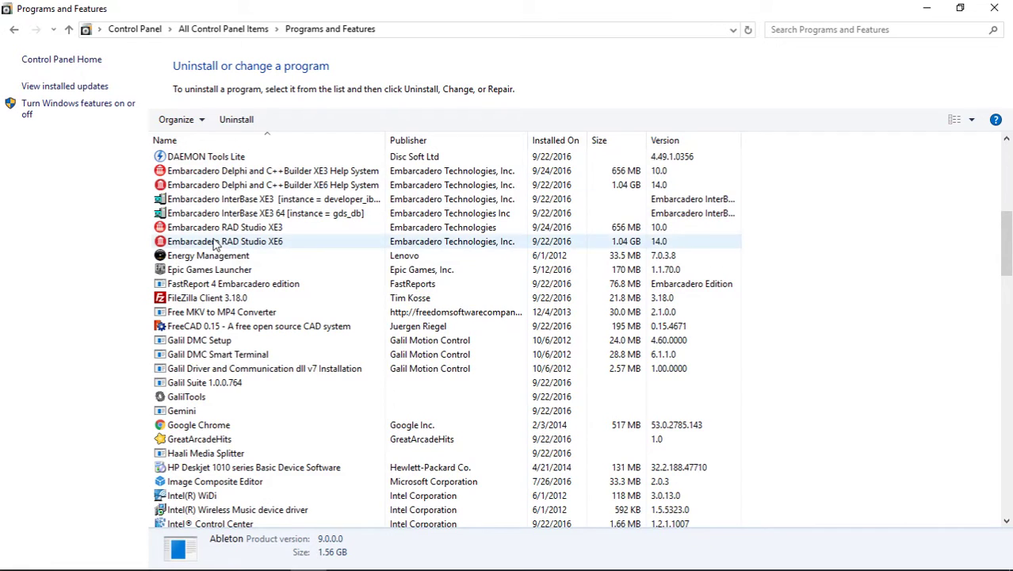
scroll(213, 238, down, 1)
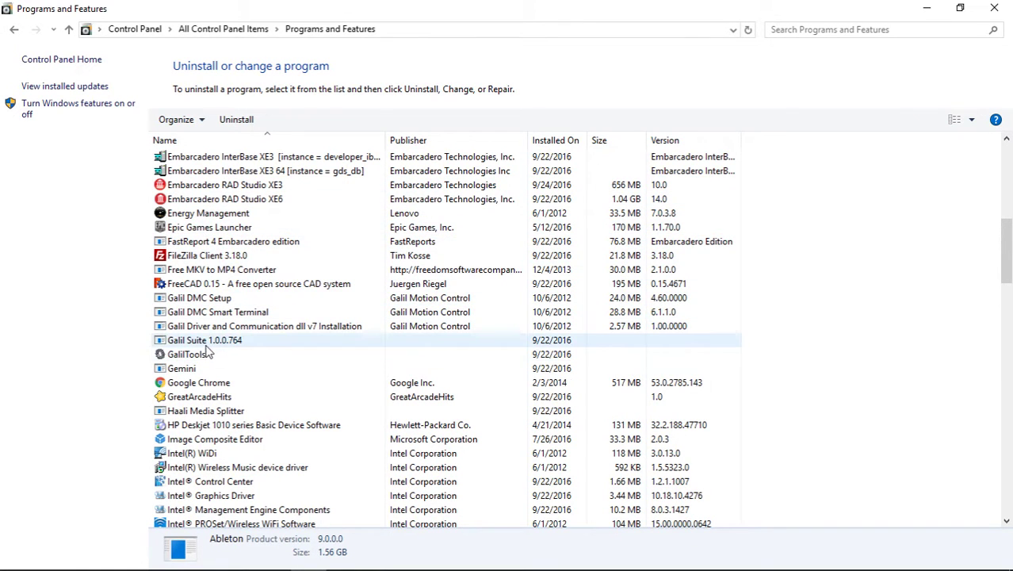
scroll(207, 349, down, 2)
scroll(208, 348, down, 6)
scroll(208, 347, up, 4)
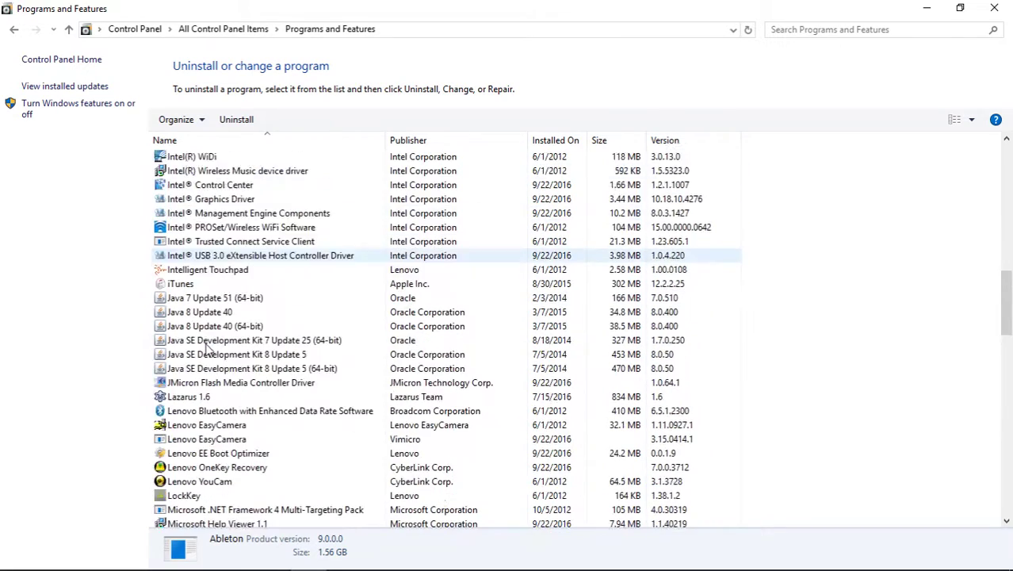
scroll(208, 345, up, 1)
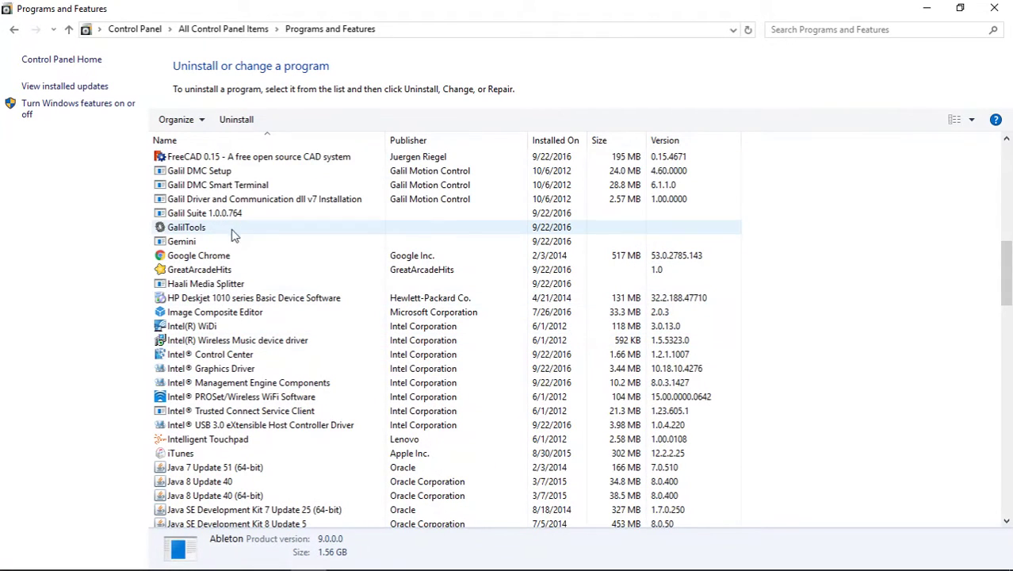
scroll(213, 239, up, 2)
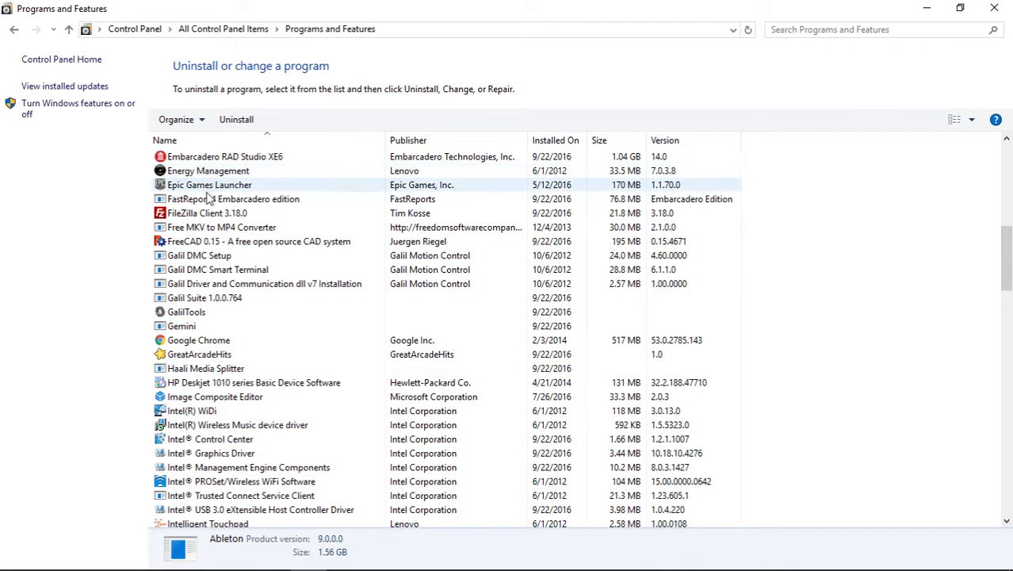
scroll(207, 215, down, 1)
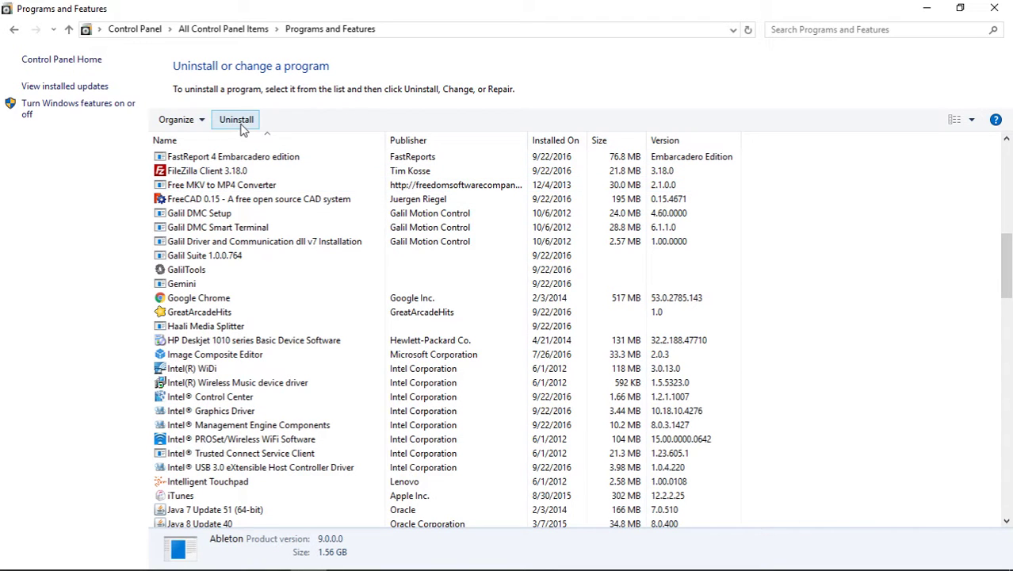
scroll(193, 232, down, 1)
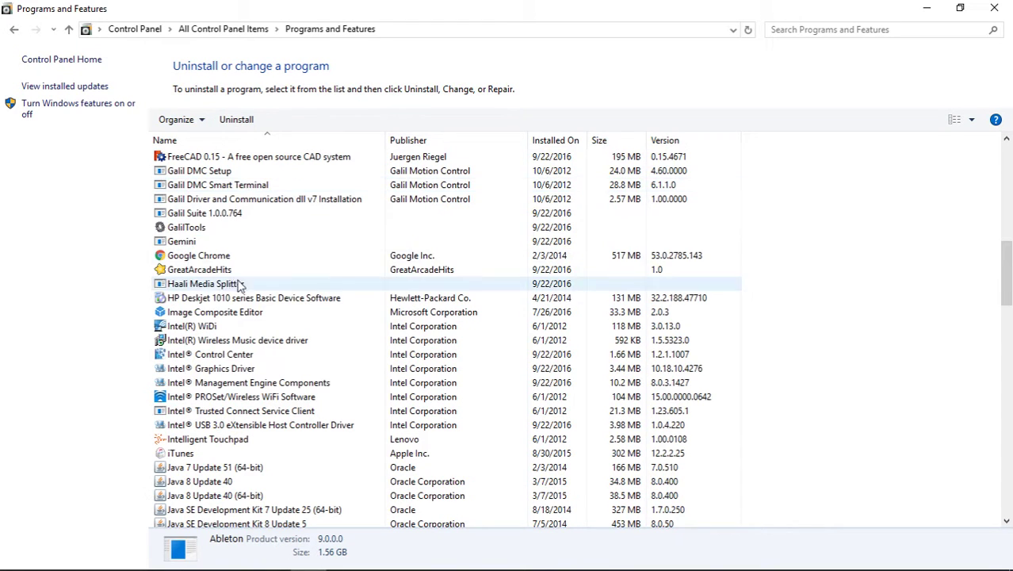
Uninstall Haali Media Splitter from Programs and Features and close the completion report.
click(210, 285)
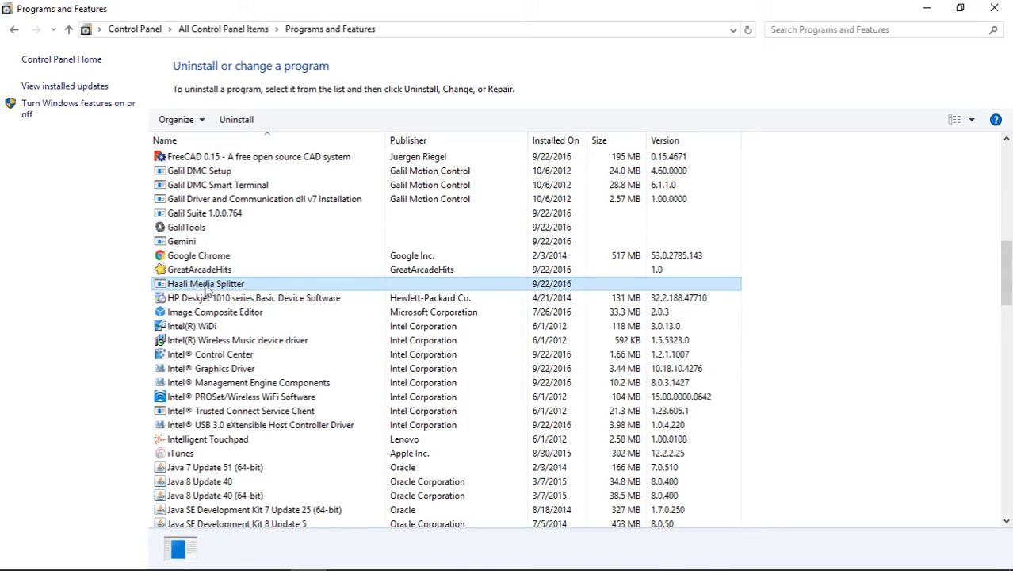
click(247, 125)
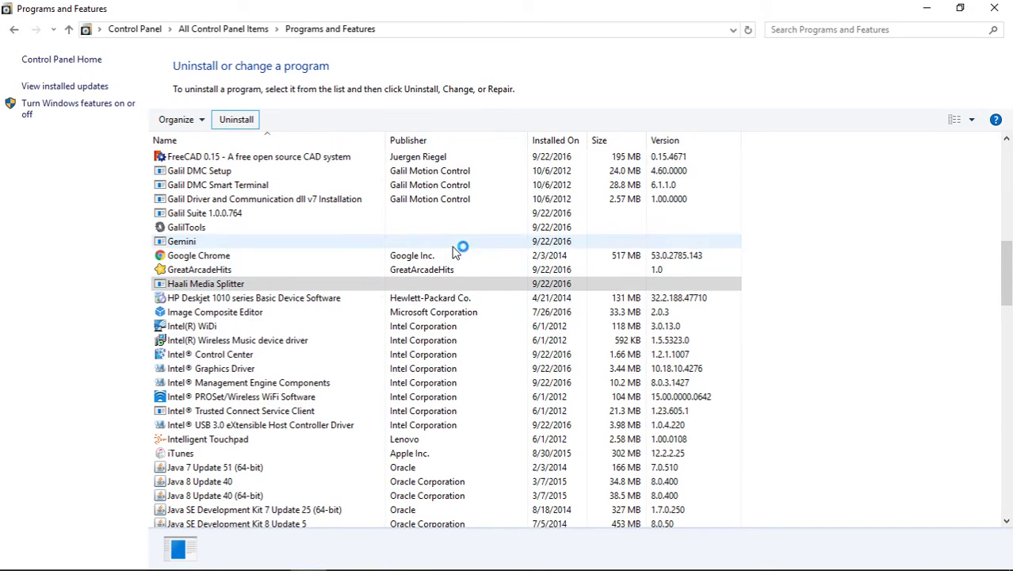
click(626, 375)
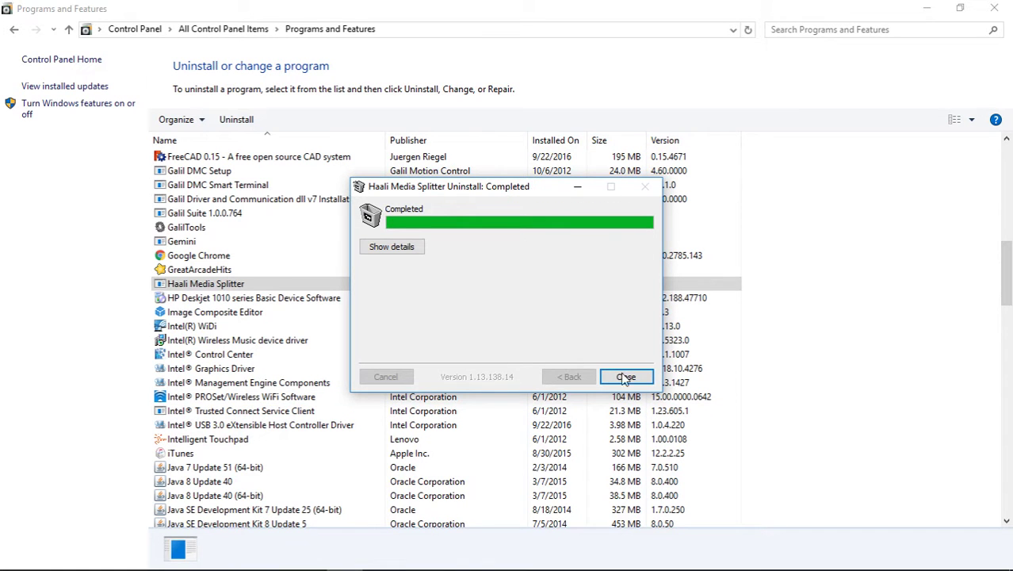
click(626, 377)
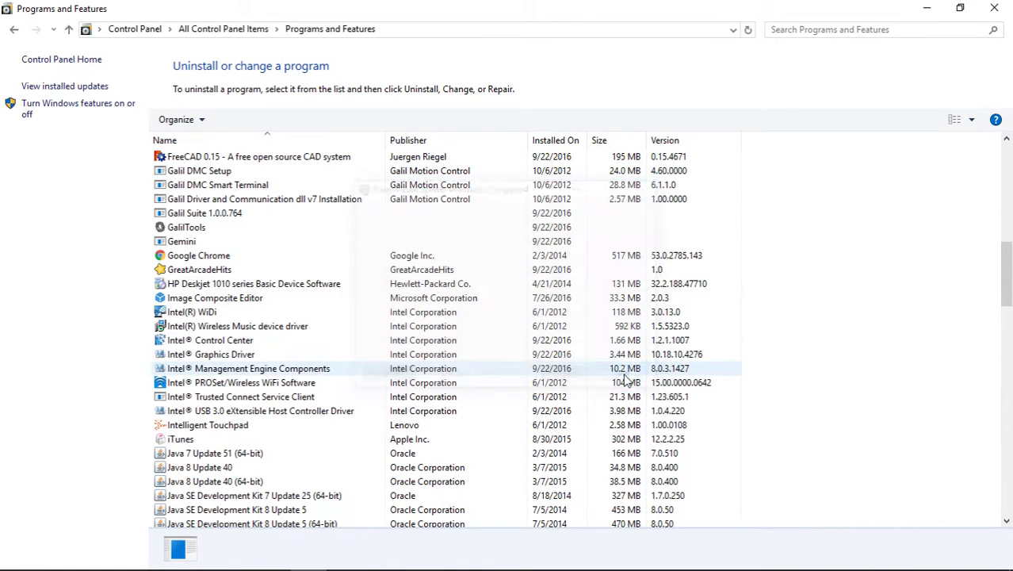
Close Control Panel and reposition Codecs.zip on the desktop beneath videos.zip.
click(994, 10)
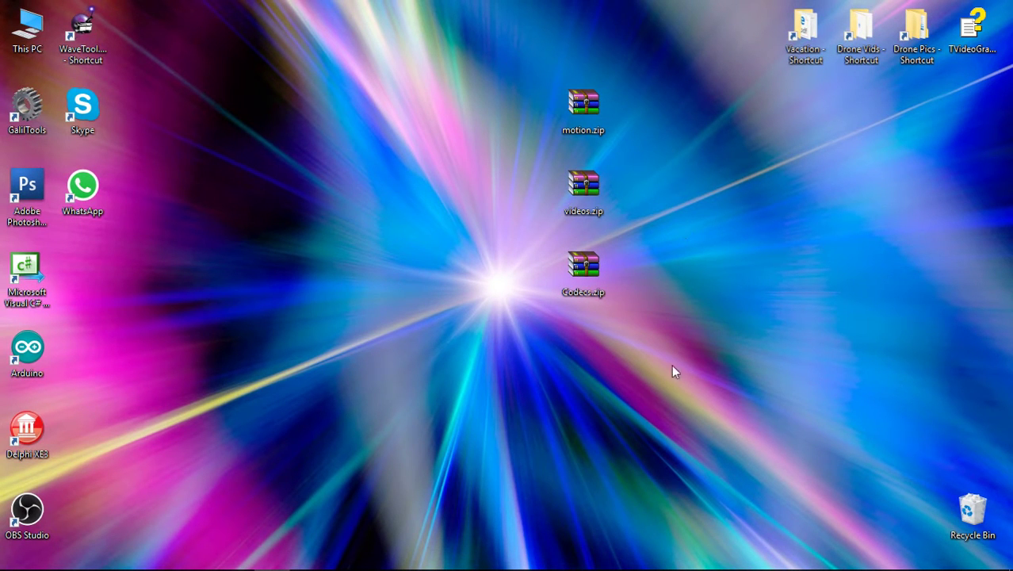
click(585, 267)
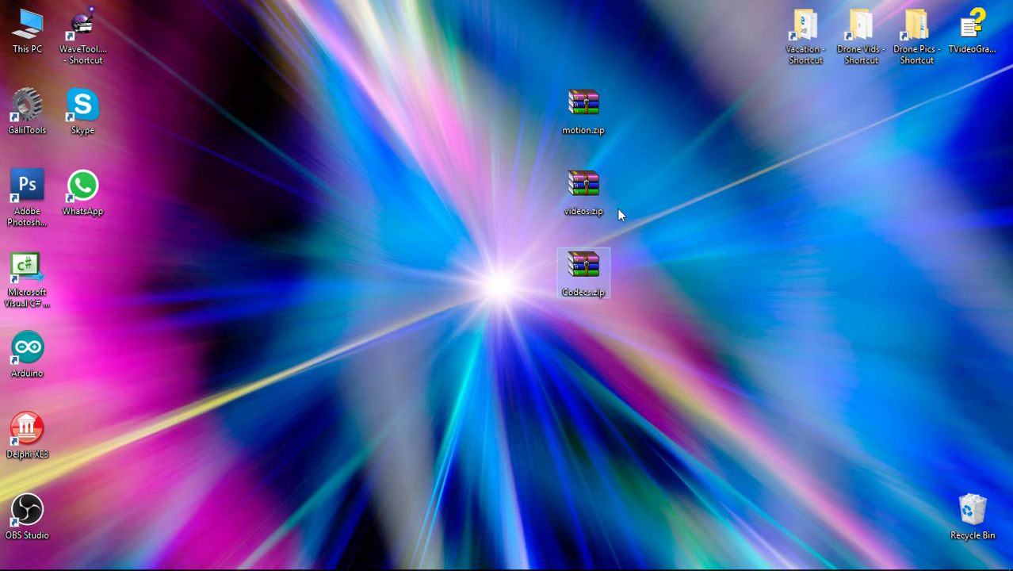
drag(590, 266, 488, 273)
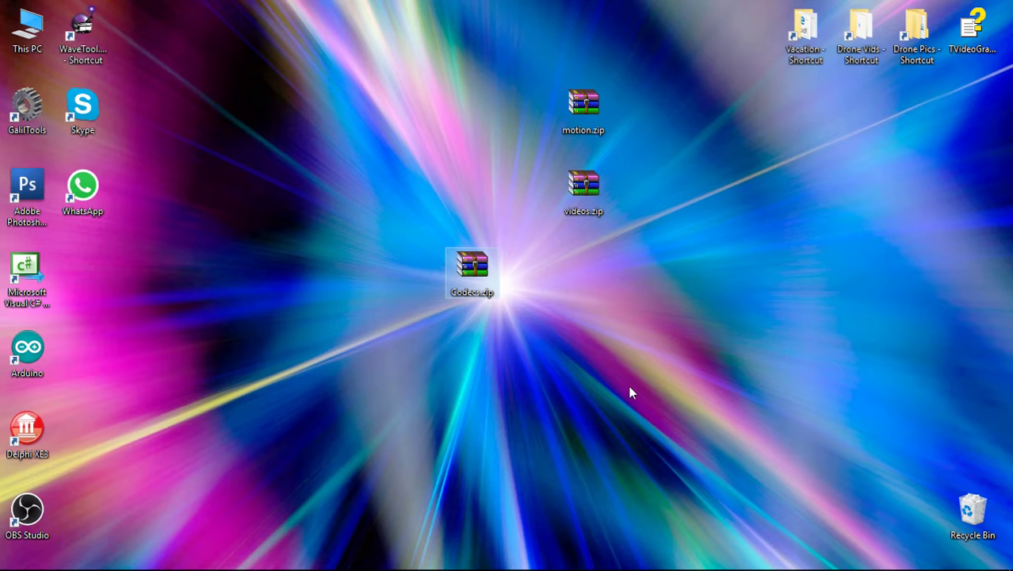
drag(472, 270, 583, 270)
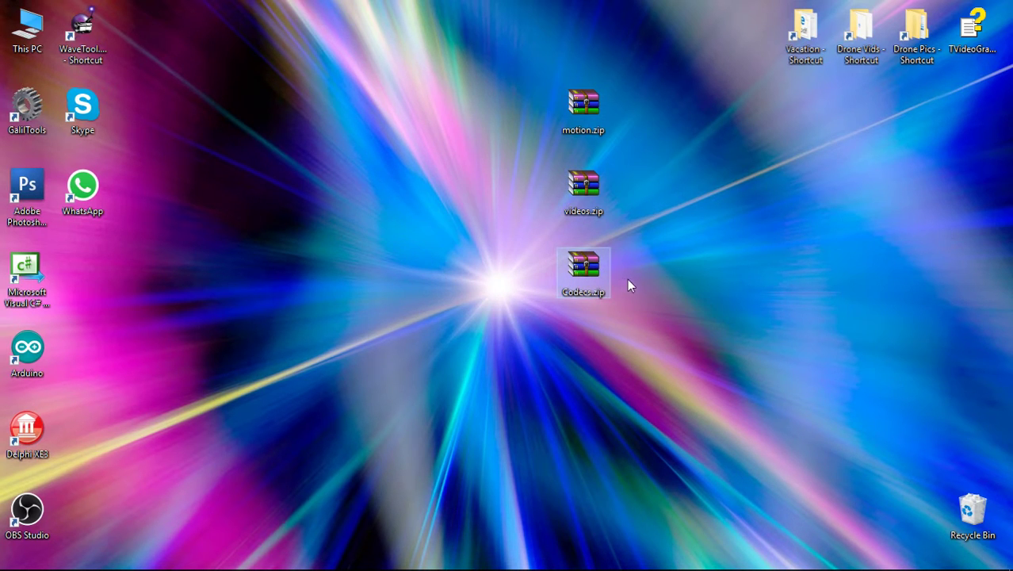
Open Codecs.zip in WinRAR, dismiss the licence reminder, and shift the window right.
double_click(584, 268)
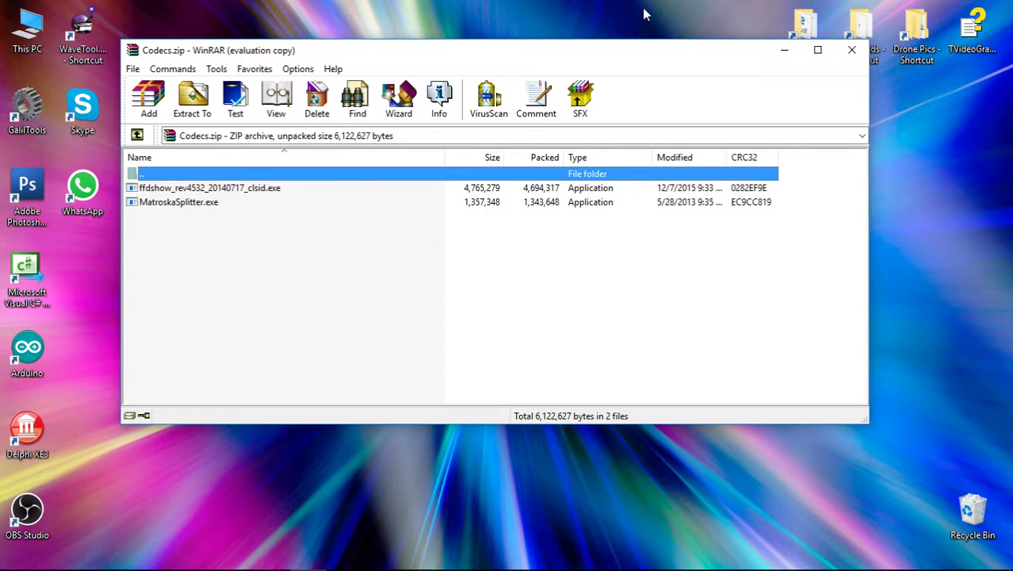
drag(516, 46, 709, 39)
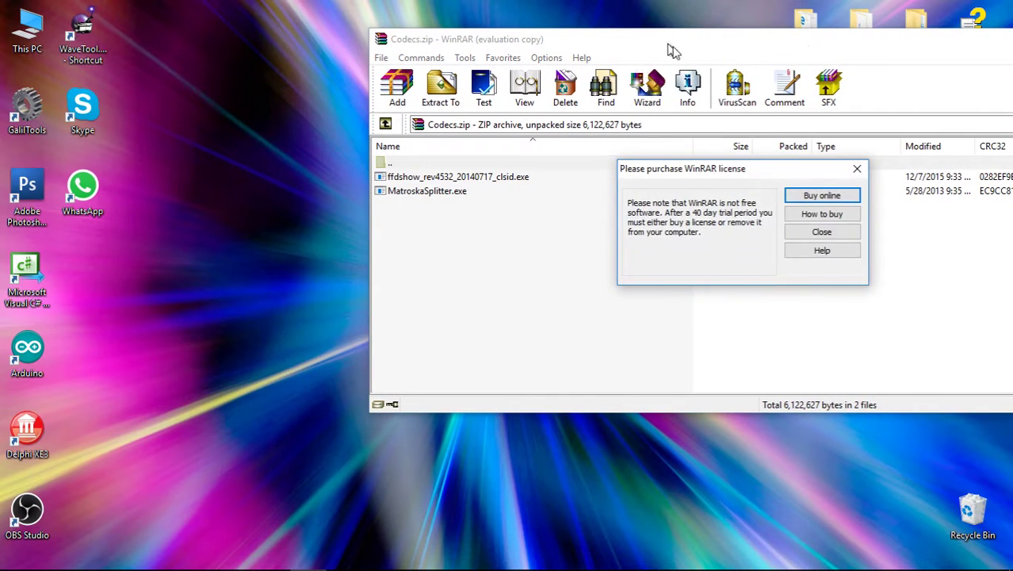
click(820, 231)
drag(369, 57, 709, 68)
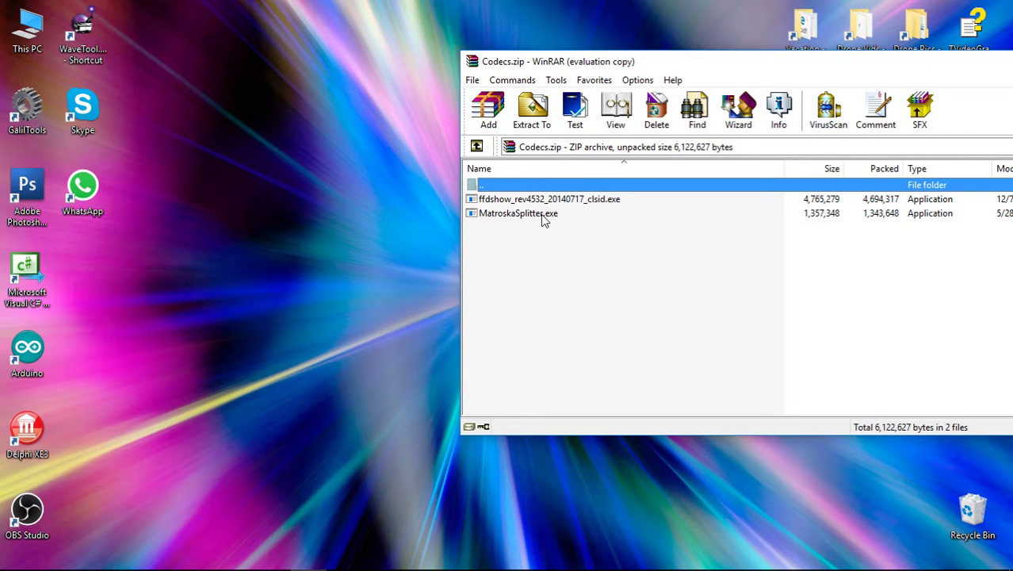
Extract MatroskaSplitter.exe and ffdshow_rev4532_20140717_clsid.exe to the desktop, then close WinRAR.
click(531, 216)
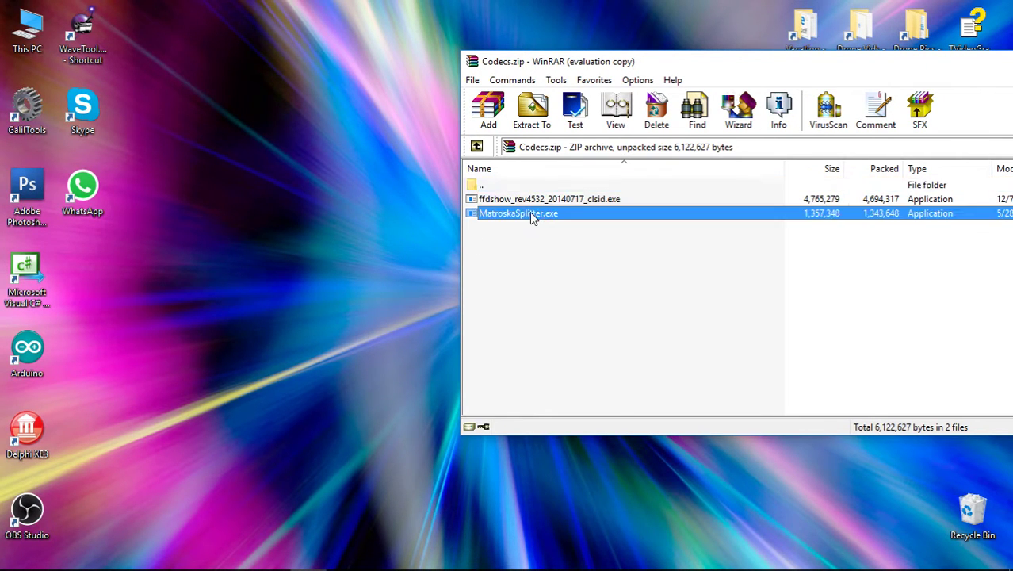
drag(531, 216, 292, 187)
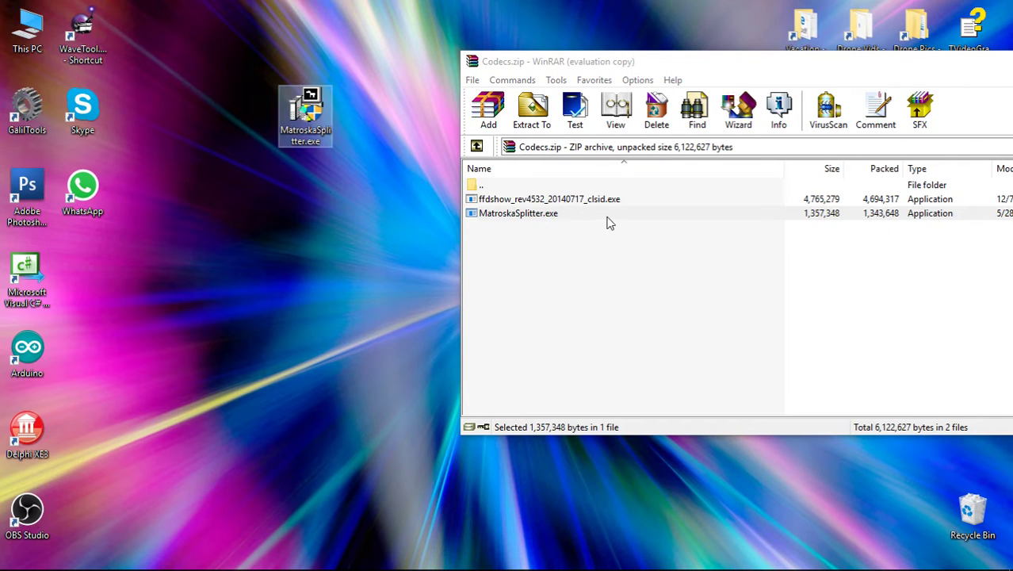
click(565, 203)
drag(573, 206, 300, 204)
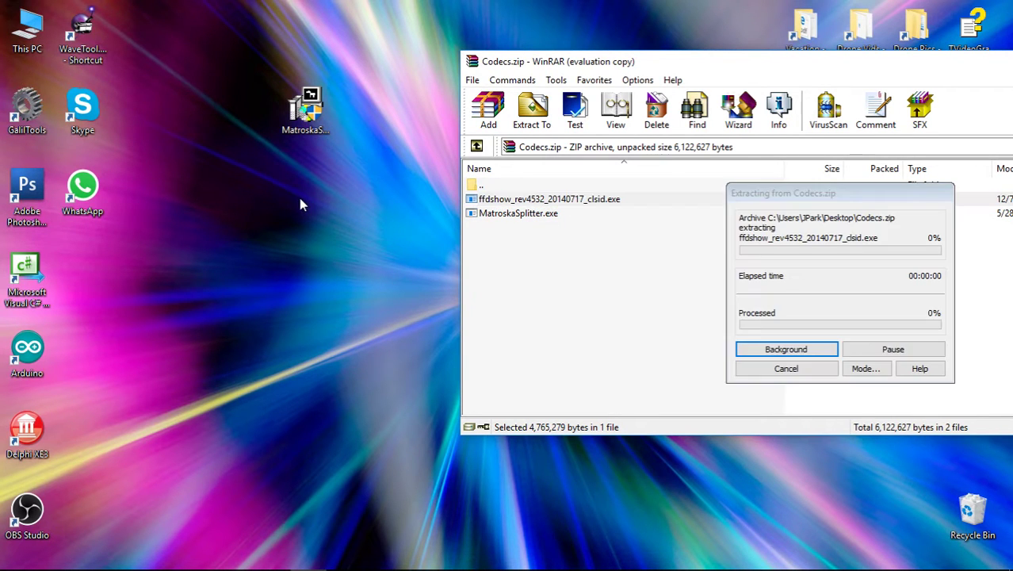
drag(887, 64, 617, 63)
click(917, 59)
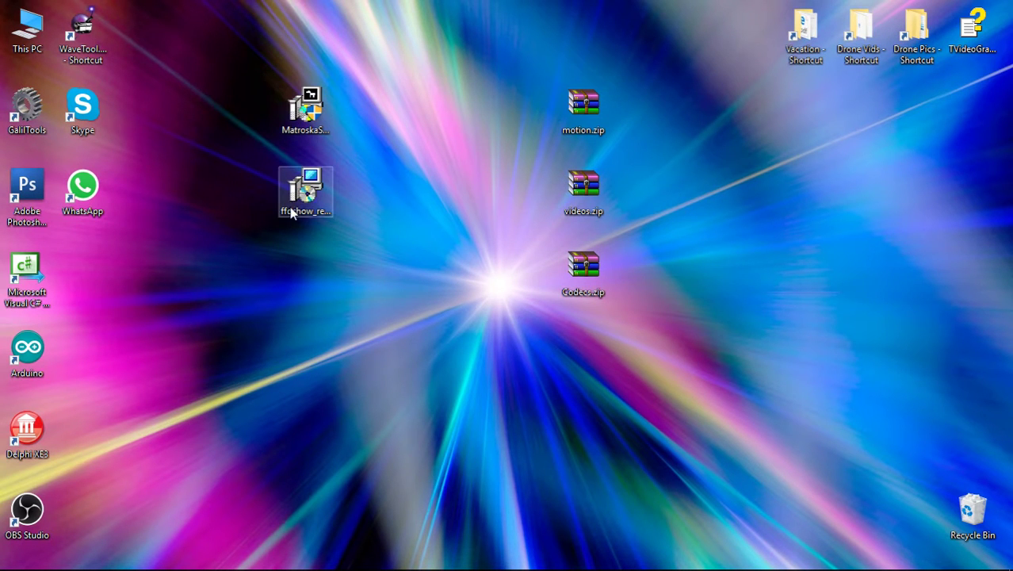
Launch the ffdshow installer in English, accepting the default folder, components and Start Menu folder.
click(306, 189)
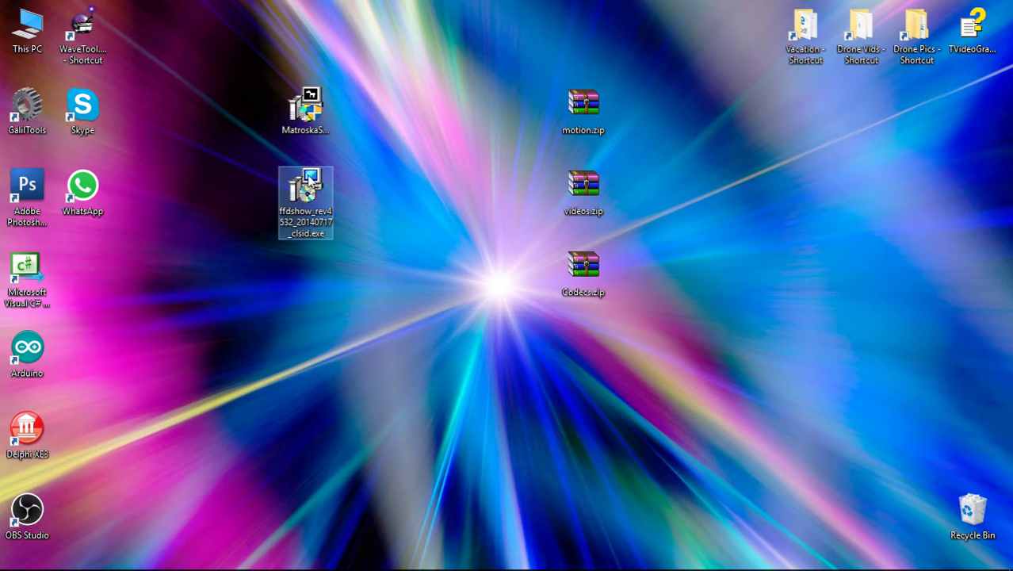
click(531, 213)
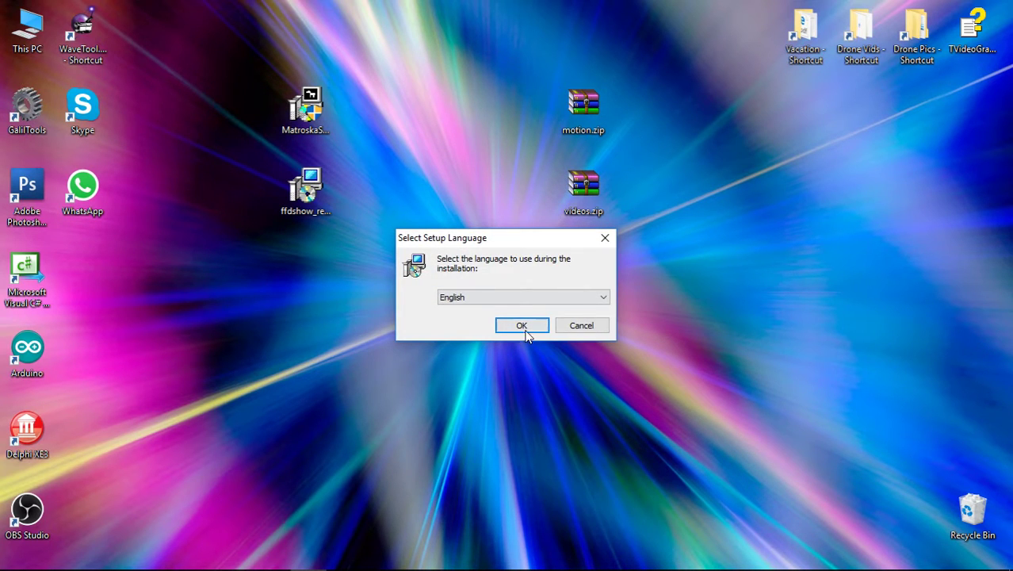
click(521, 327)
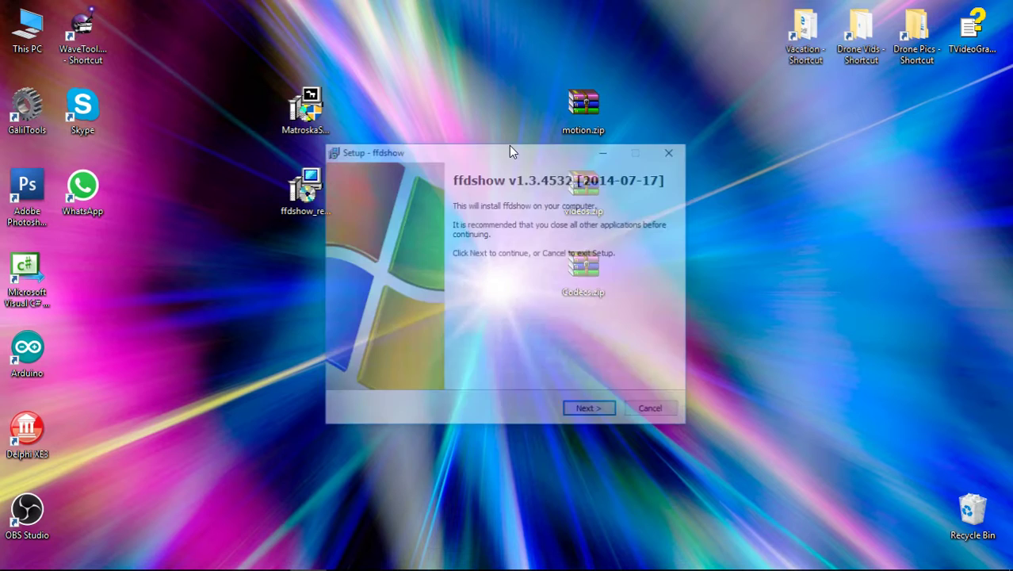
click(594, 412)
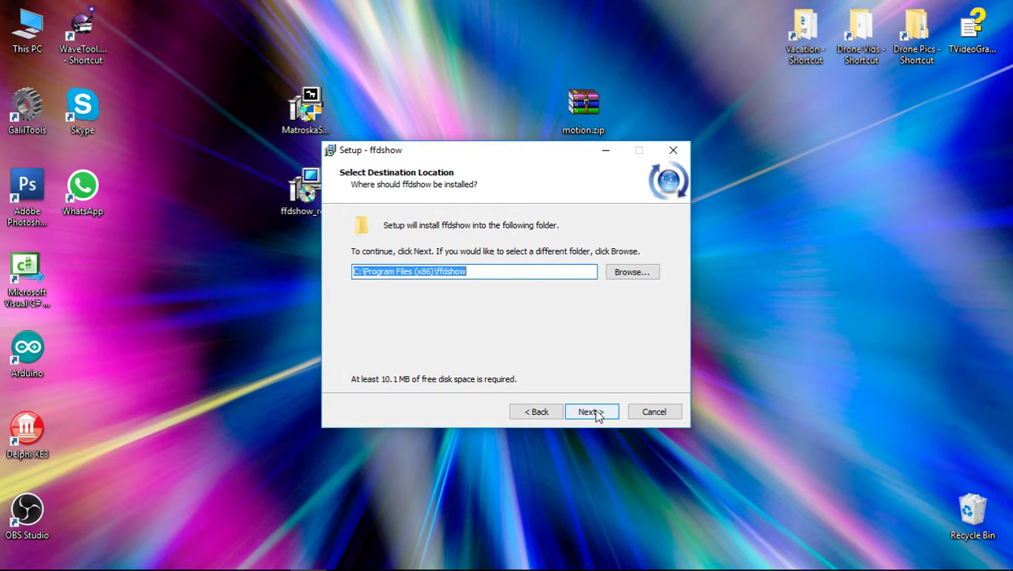
click(595, 413)
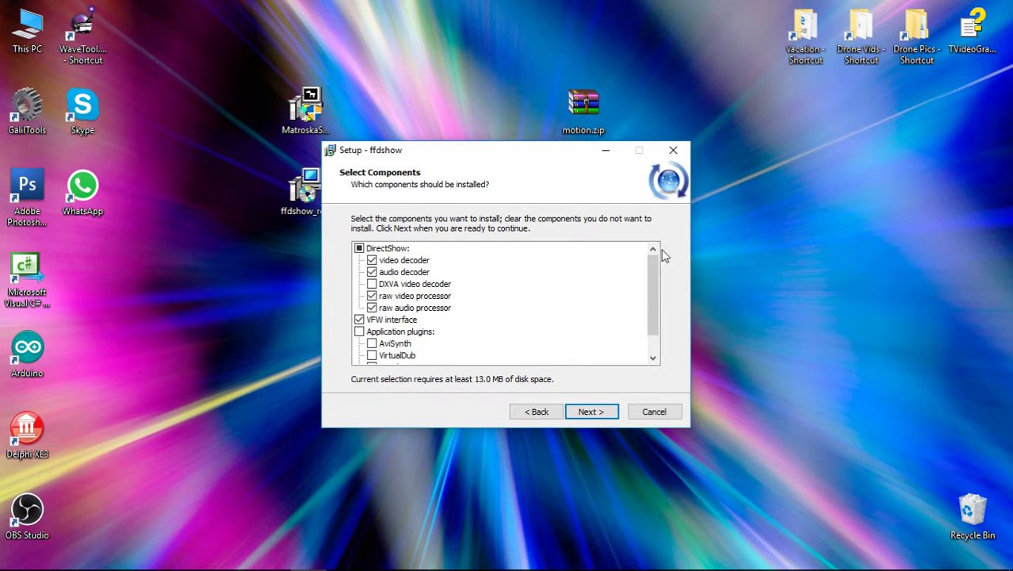
drag(653, 297, 650, 271)
click(575, 416)
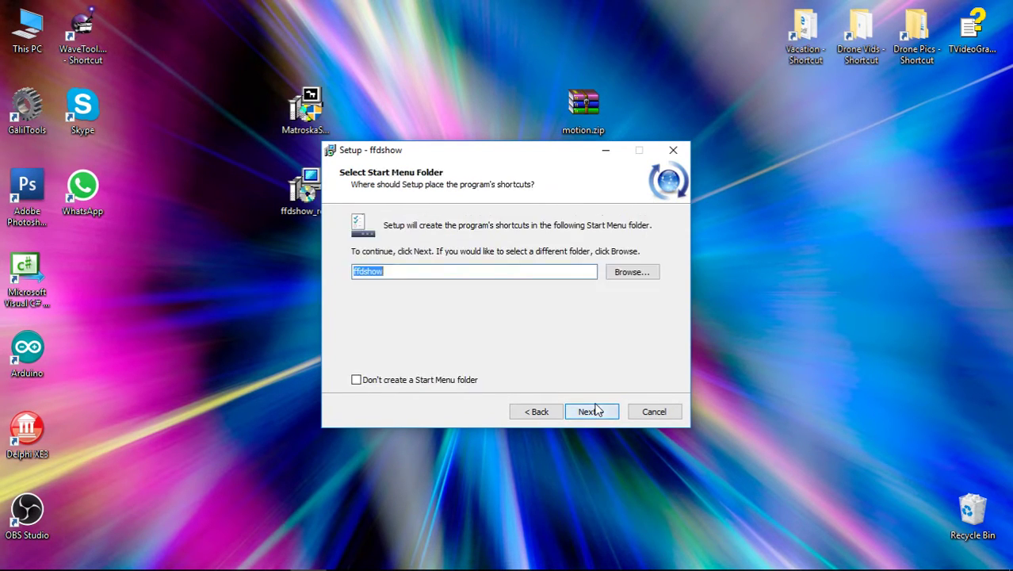
click(604, 411)
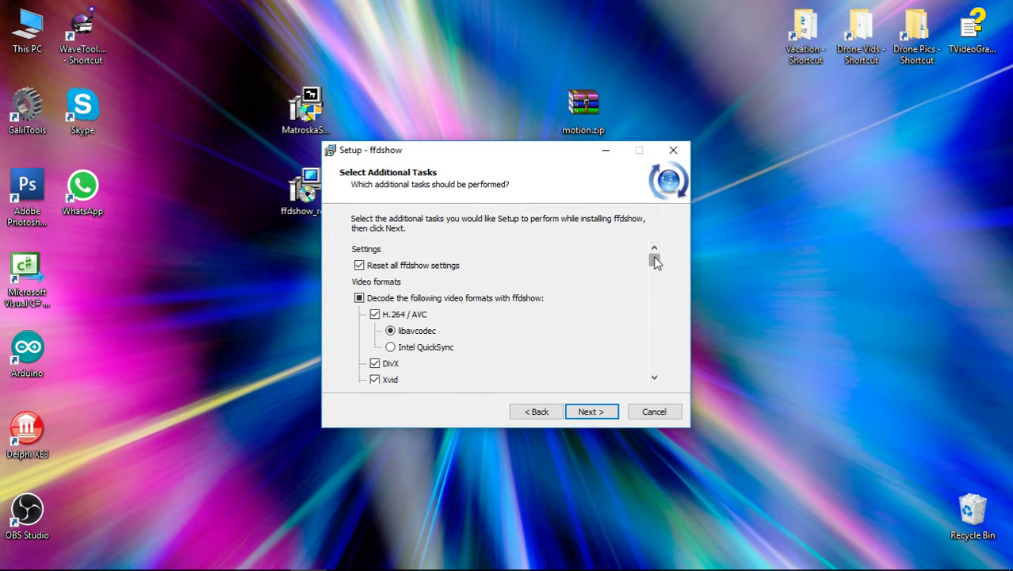
Tick MPEG-2 with the libavcodec decoder under Additional Tasks and continue to Speaker Setup.
scroll(542, 287, down, 1)
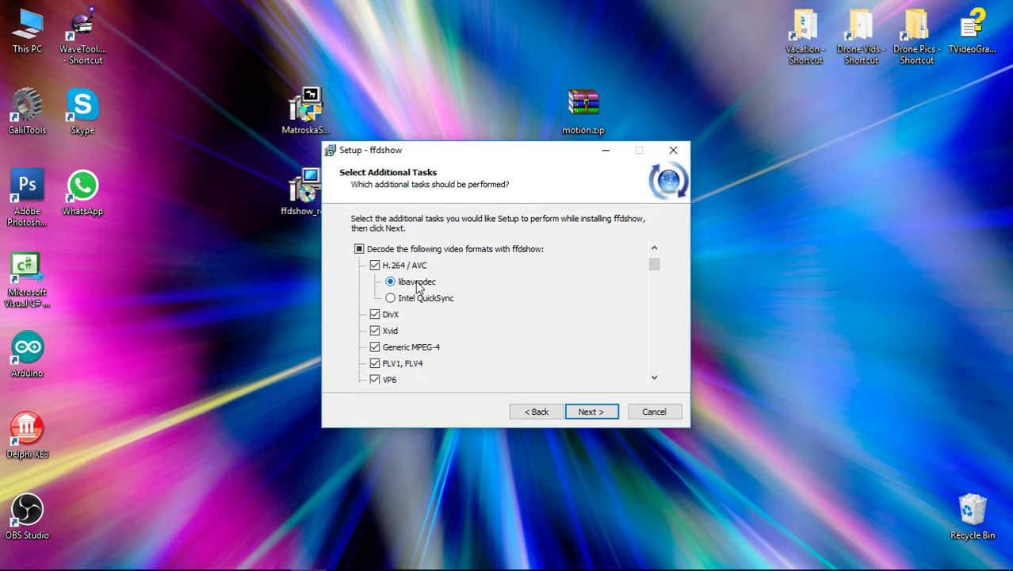
scroll(464, 290, down, 1)
scroll(465, 295, down, 1)
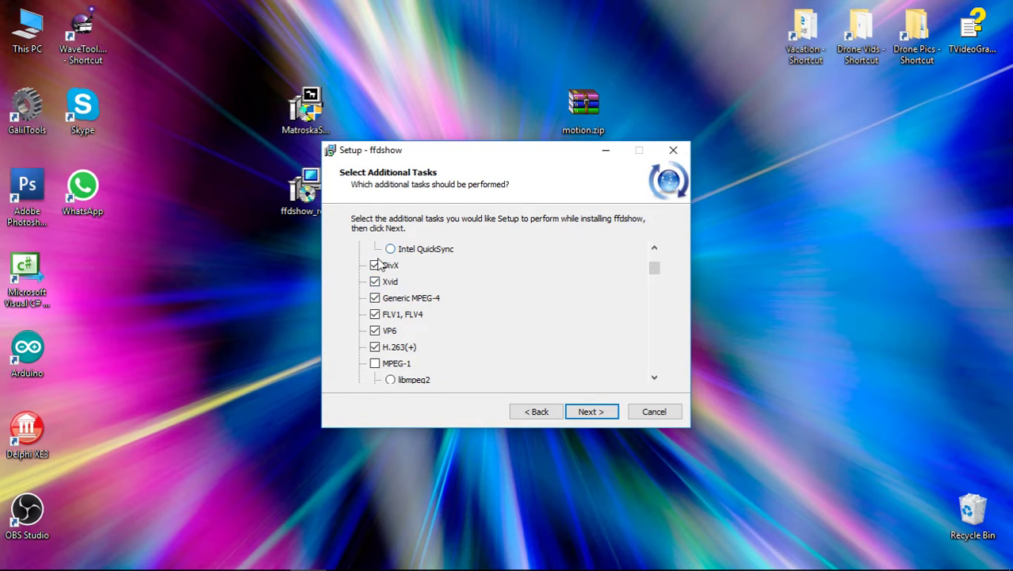
scroll(438, 286, down, 4)
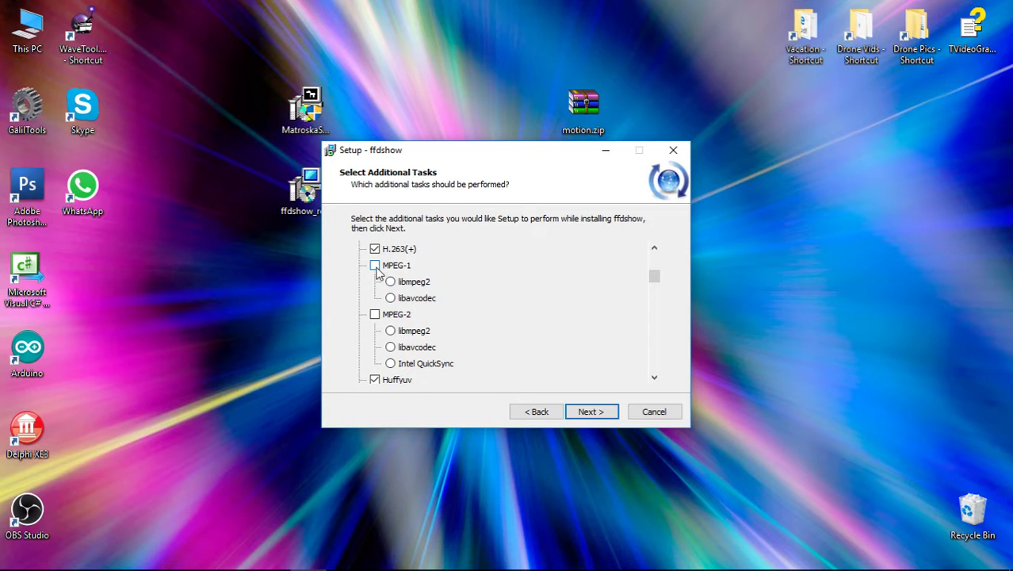
click(376, 316)
click(390, 348)
scroll(486, 331, down, 3)
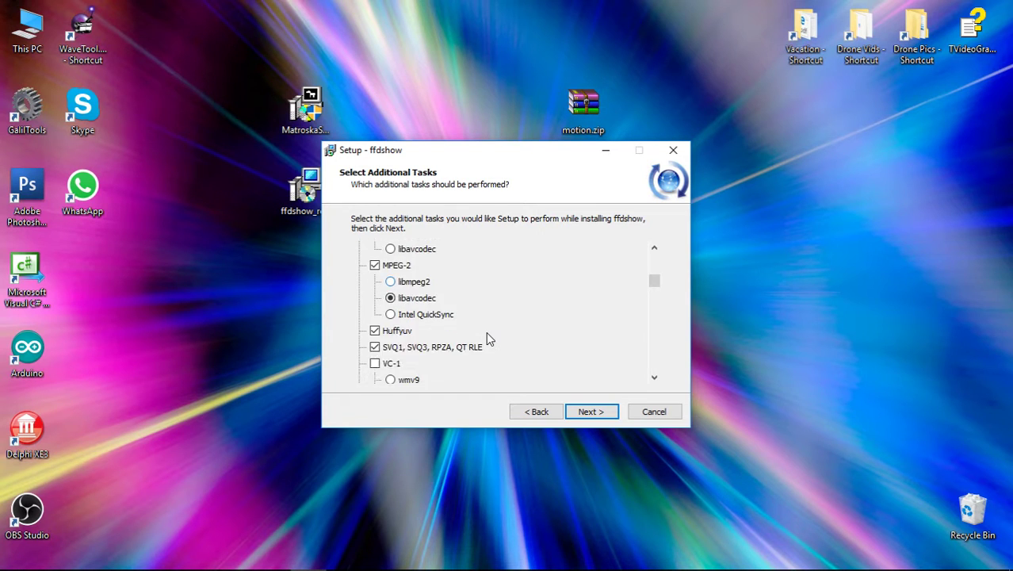
scroll(485, 332, down, 8)
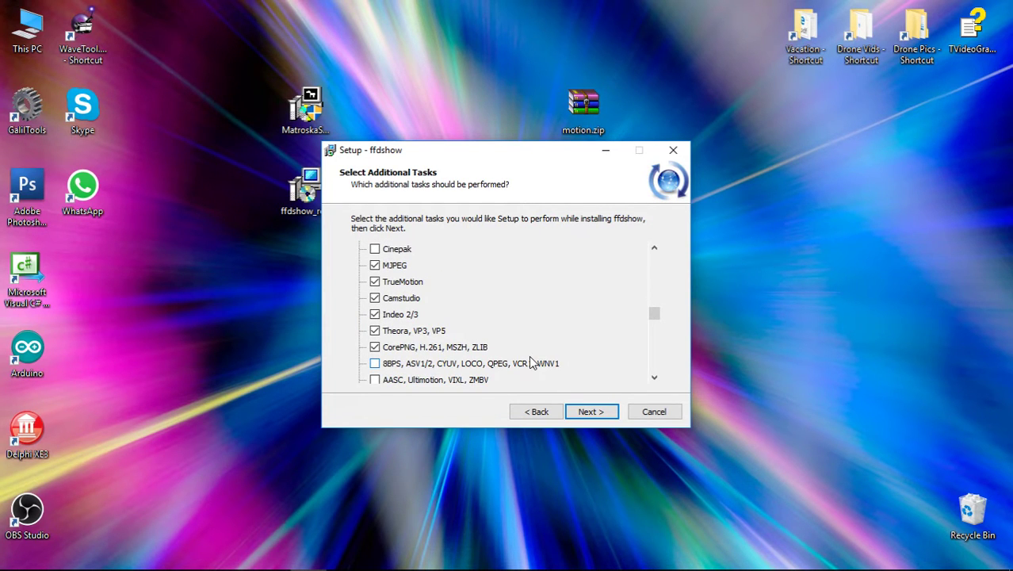
click(591, 412)
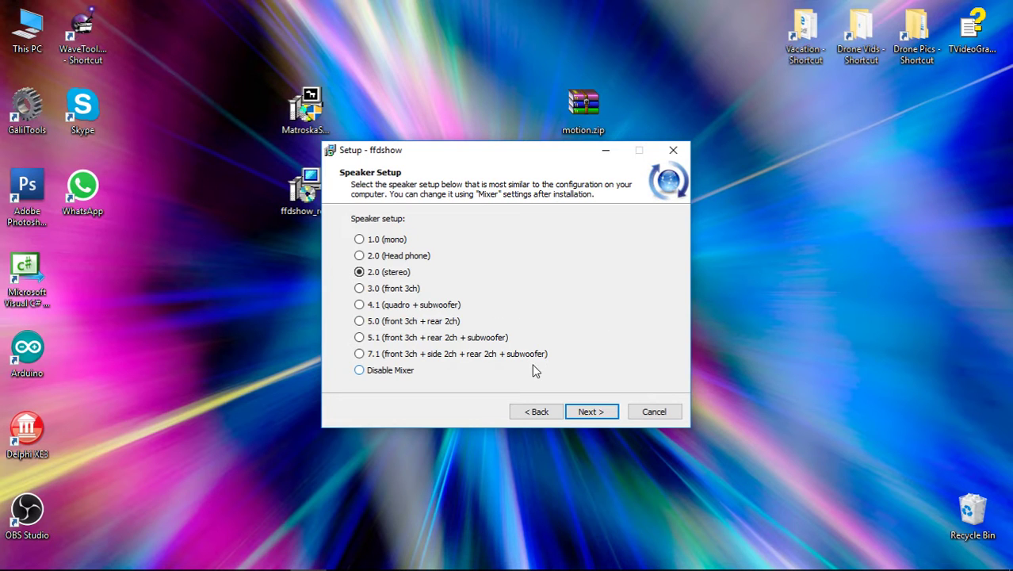
Keep 2.0 stereo speakers, install ffdshow, and finish the wizard.
click(596, 413)
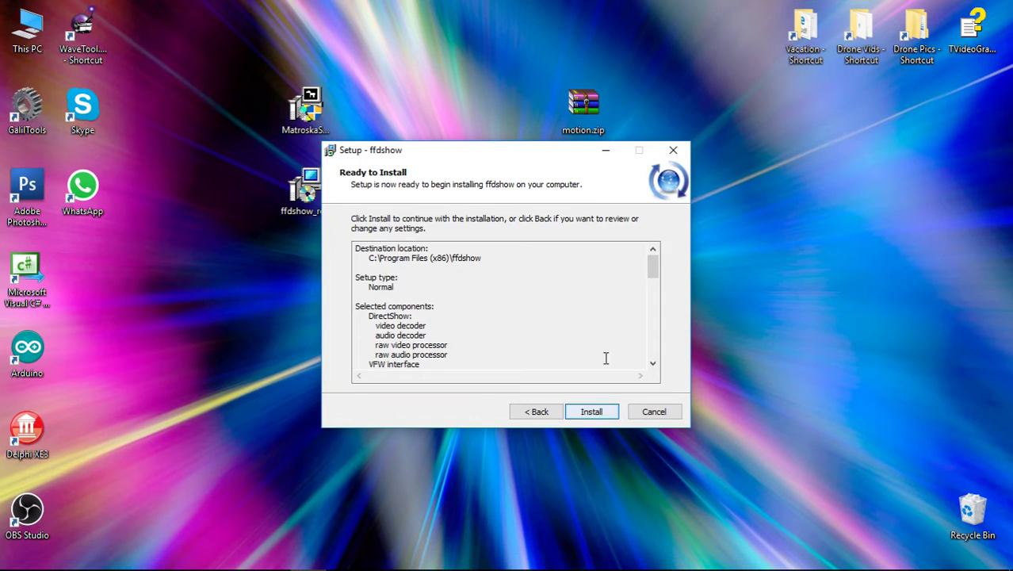
click(594, 412)
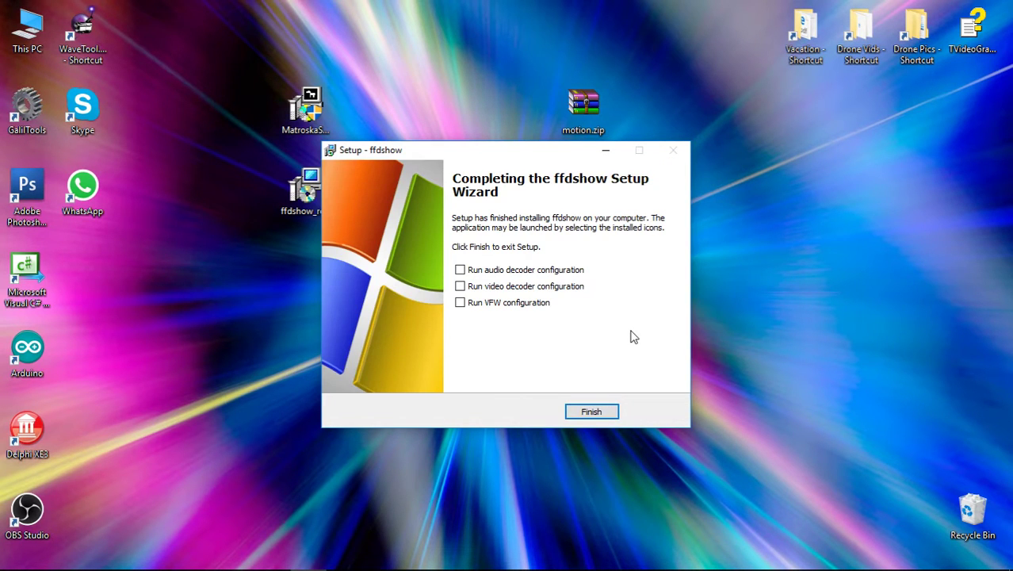
click(592, 413)
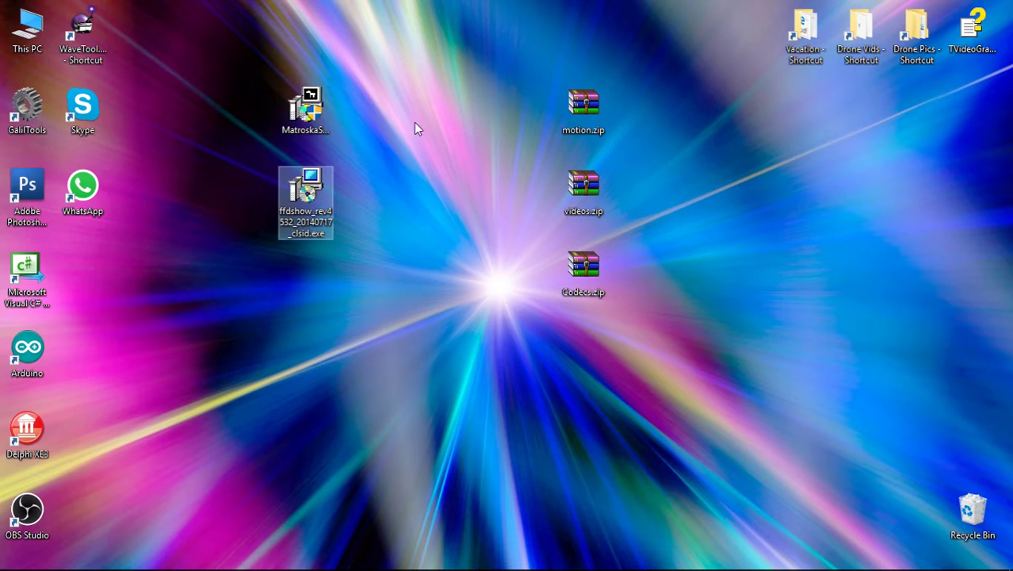
Run MatroskaSplitter.exe and install Haali Media Splitter accepting the licence, default folder and options.
key(Up)
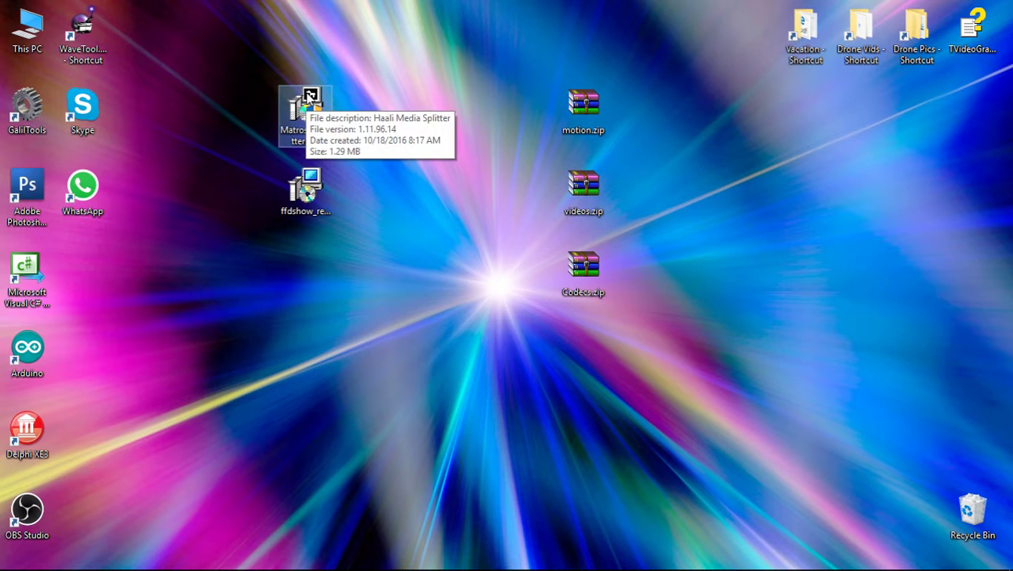
double_click(321, 100)
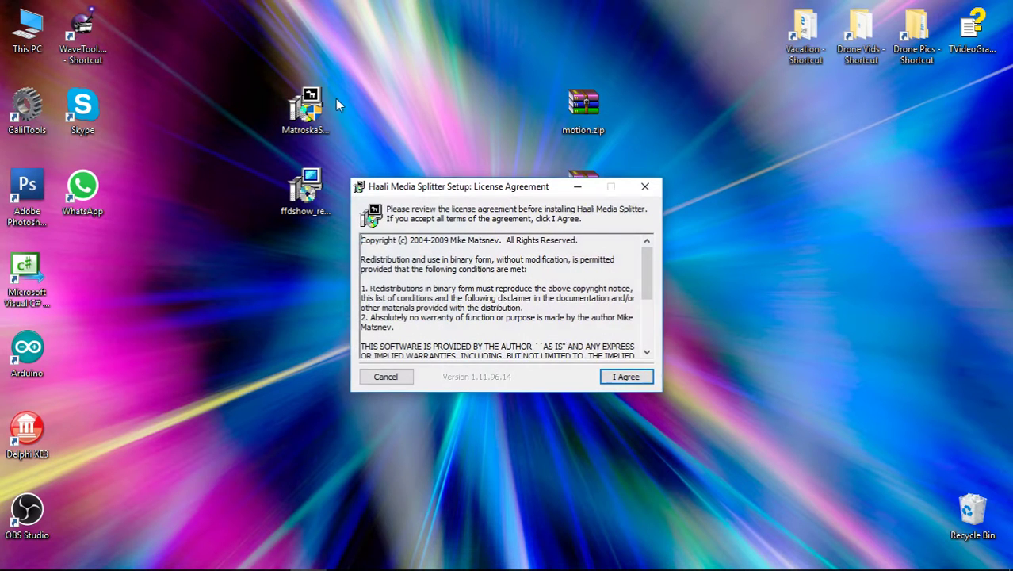
click(631, 377)
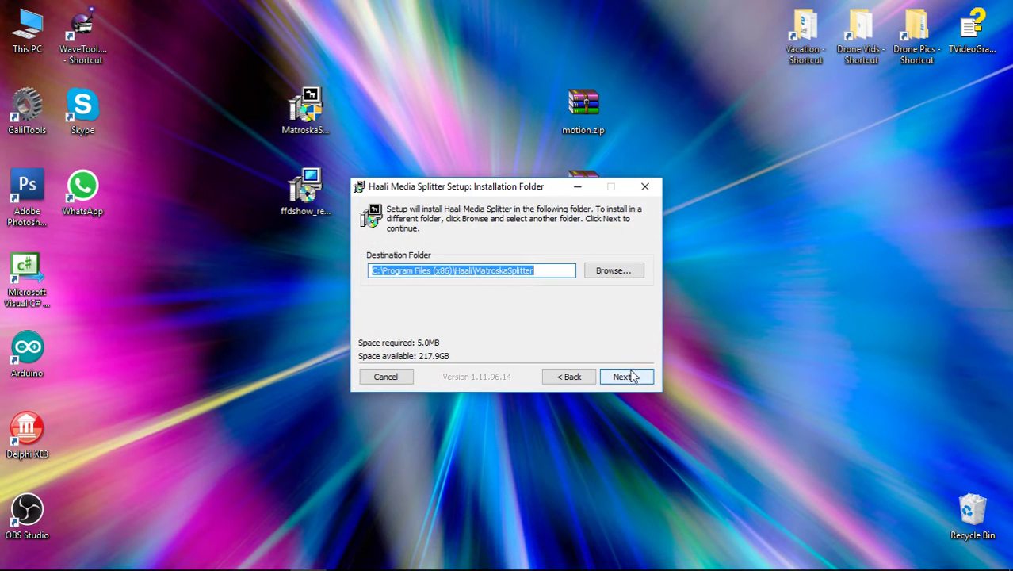
click(631, 377)
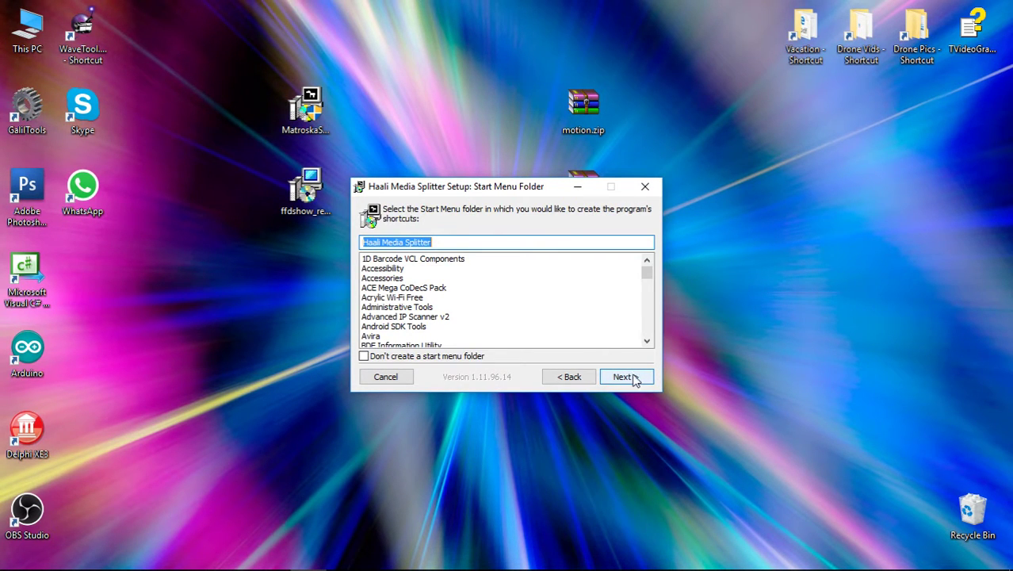
click(632, 378)
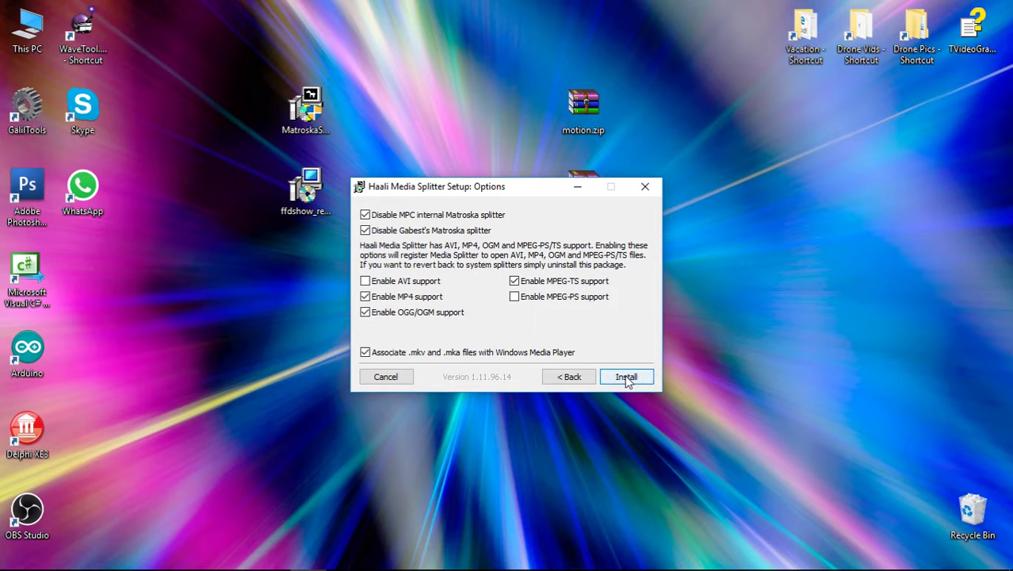
click(626, 377)
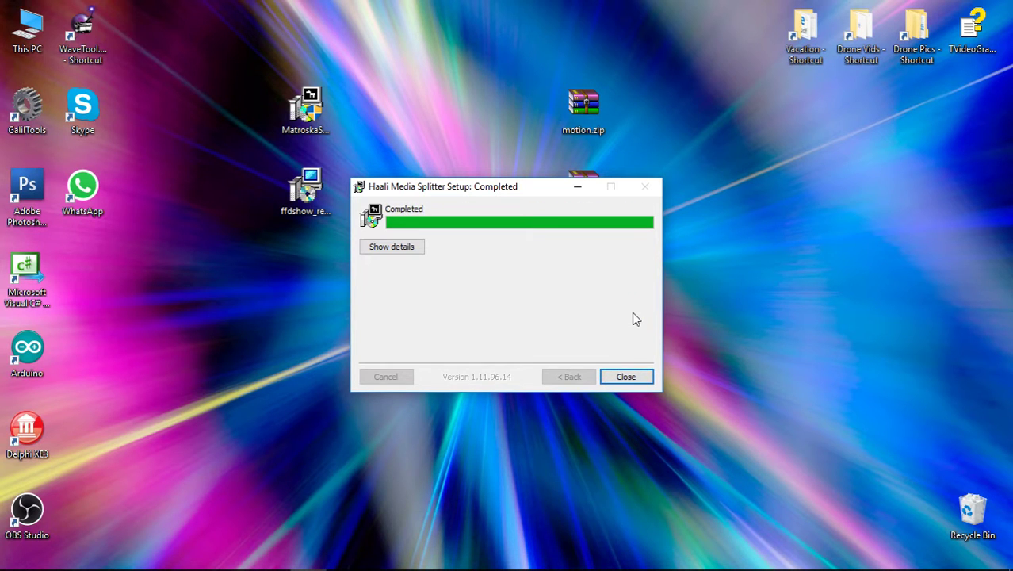
click(638, 379)
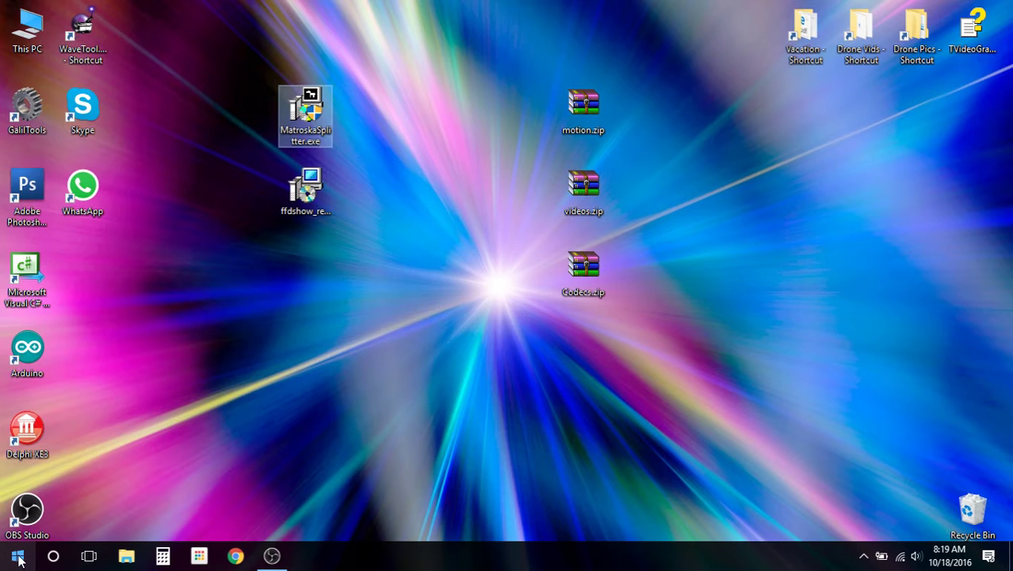
Launch Audio decoder configuration from the ffdshow folder in the Start menu.
click(17, 558)
scroll(125, 390, down, 3)
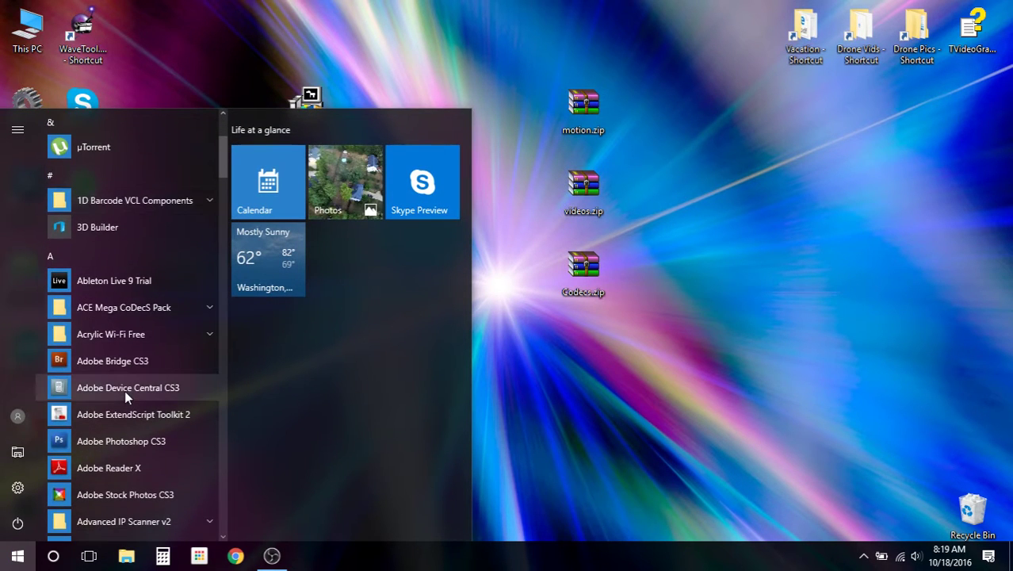
scroll(124, 390, down, 3)
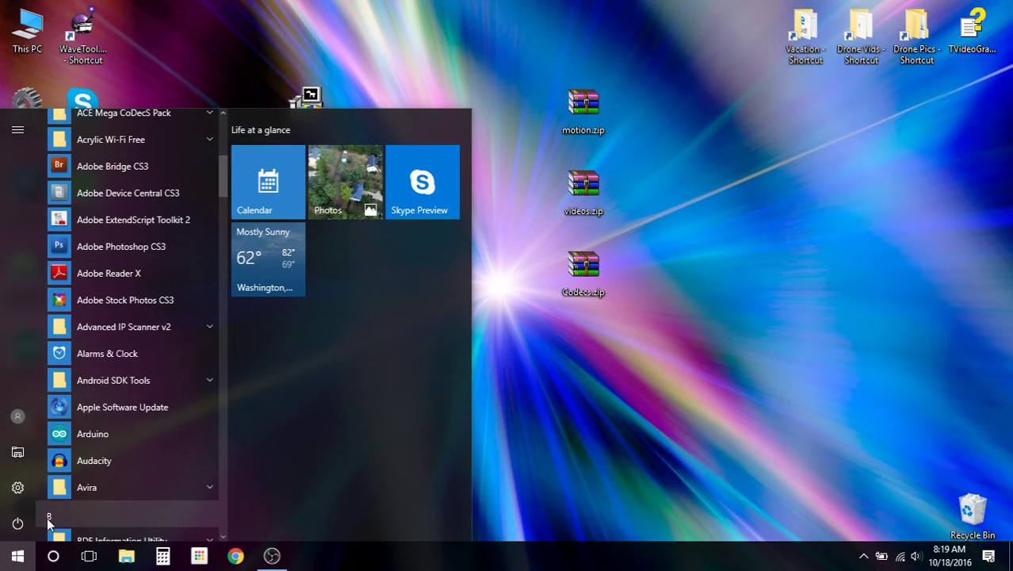
scroll(148, 331, down, 2)
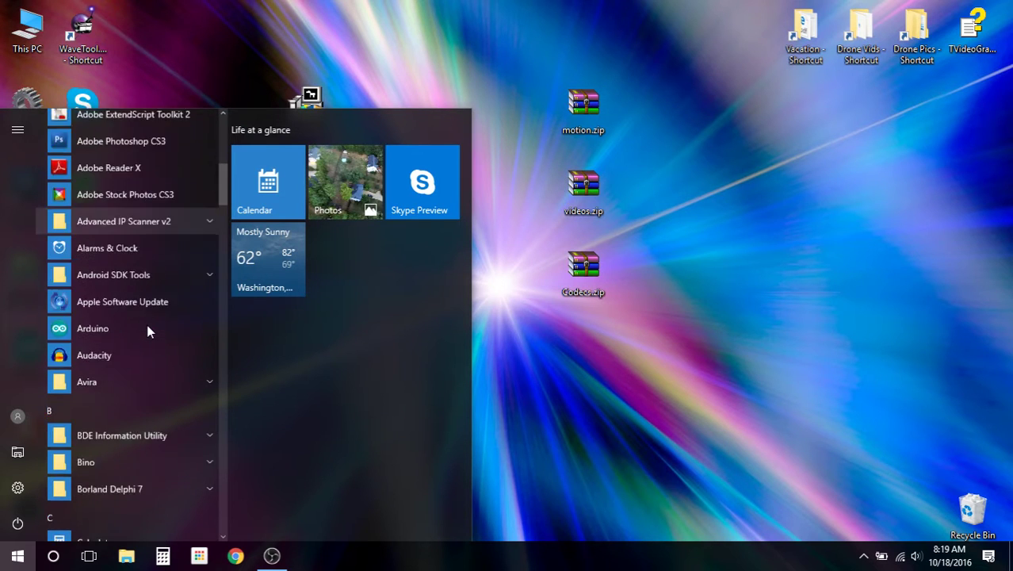
scroll(147, 331, down, 15)
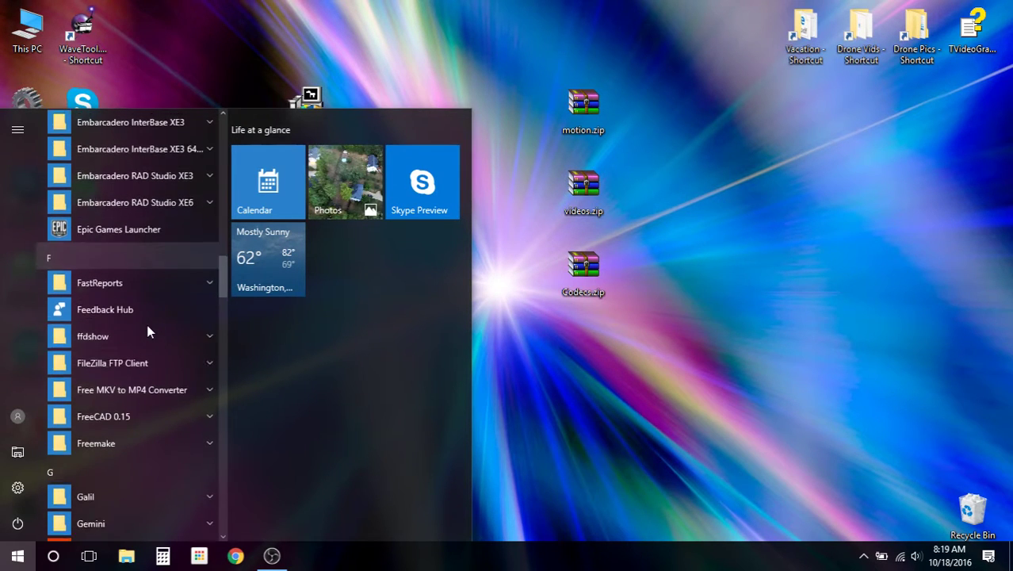
click(105, 331)
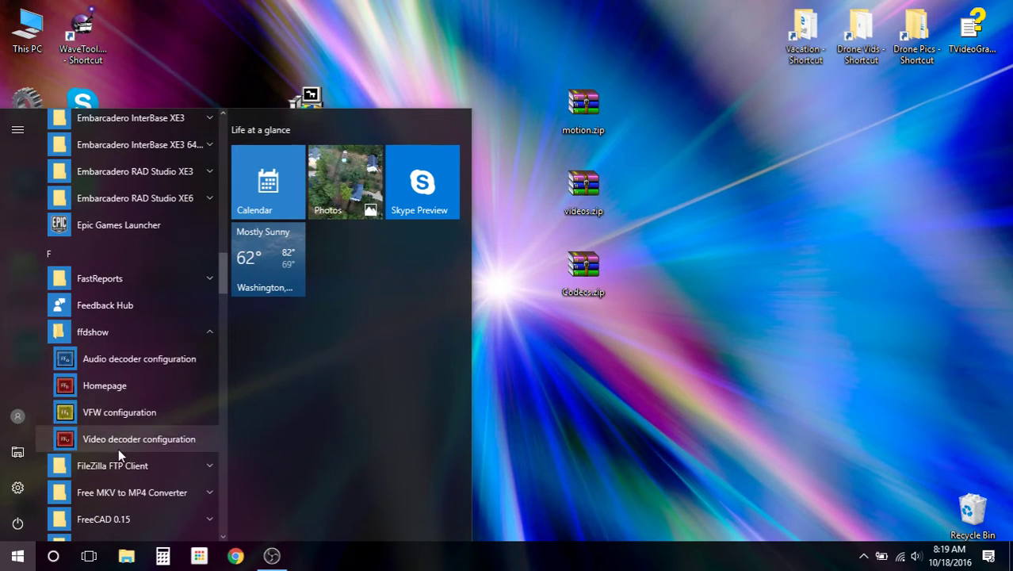
click(127, 359)
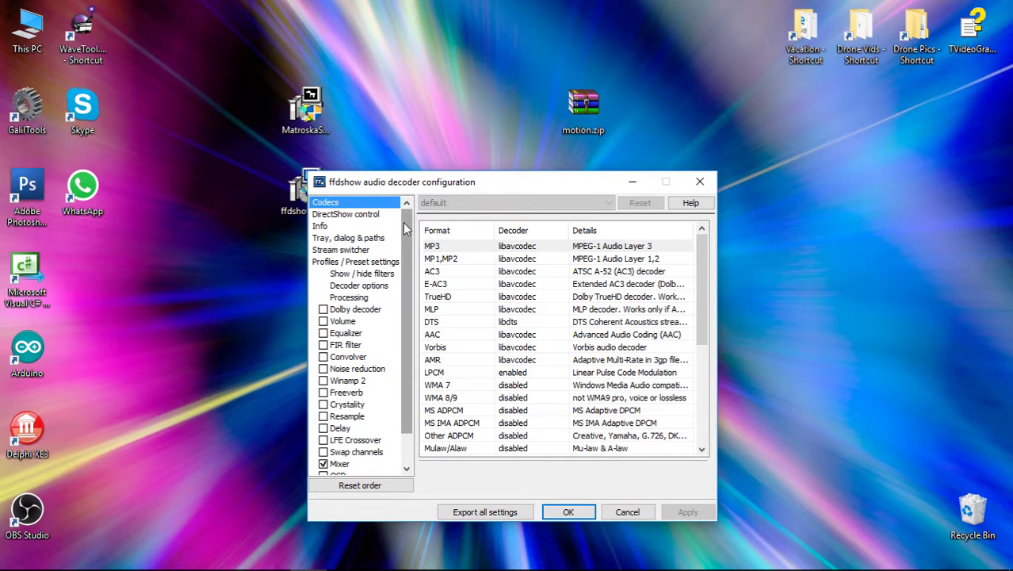
Turn off the Mixer filter and leave only Dolby TrueHD pass-through enabled in Output.
drag(406, 221, 405, 301)
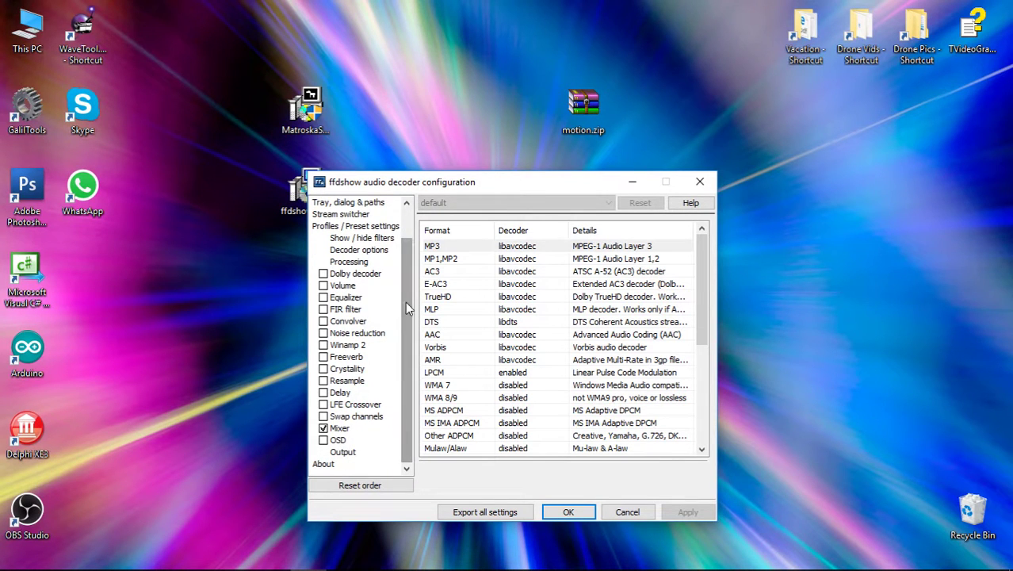
click(324, 429)
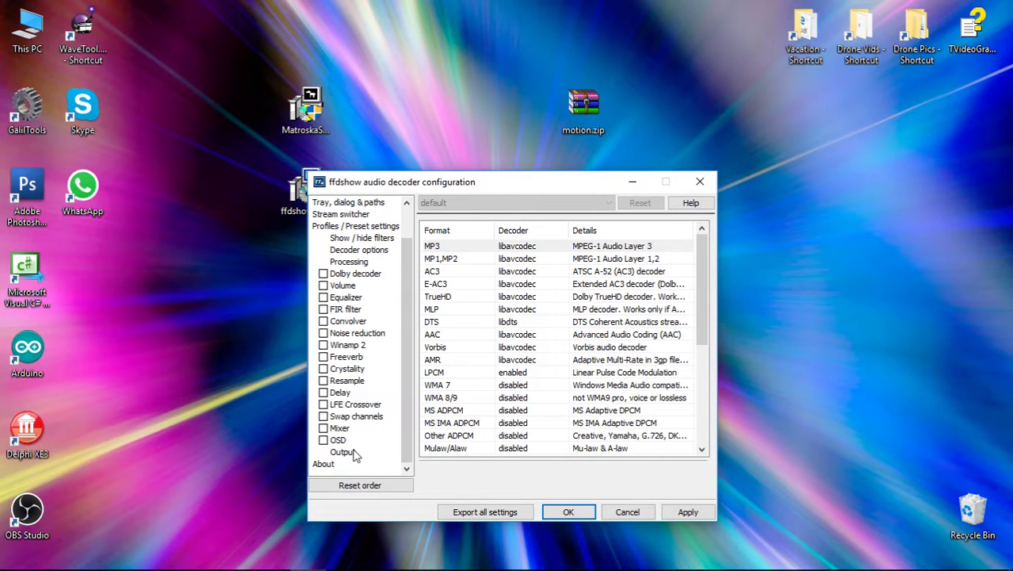
click(353, 453)
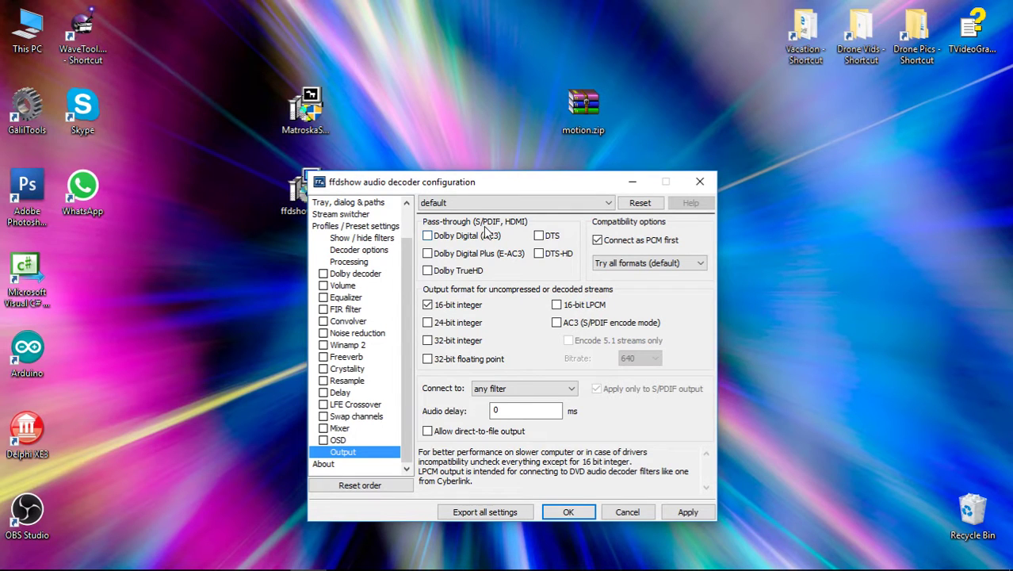
click(428, 236)
click(428, 254)
click(428, 270)
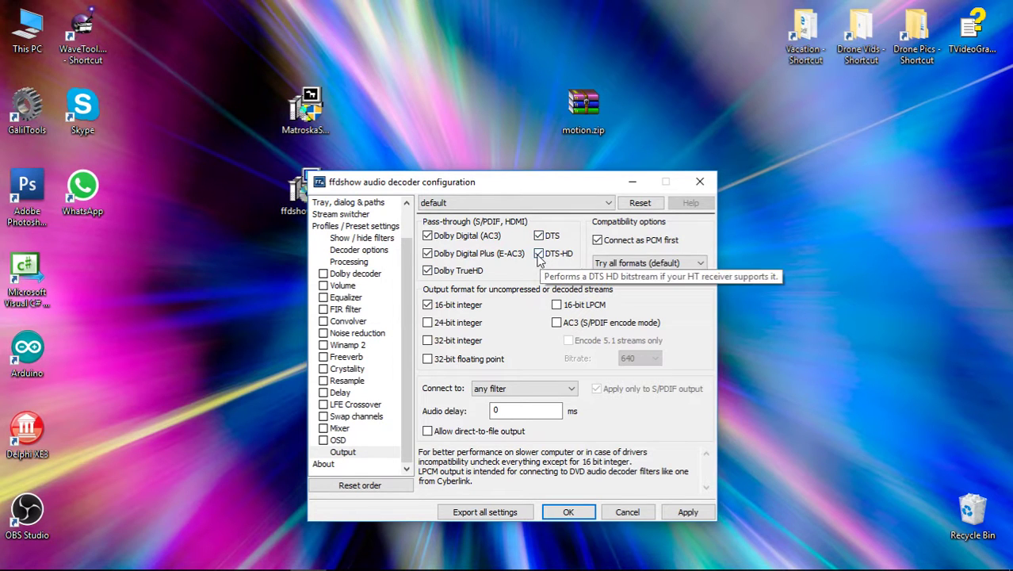
click(541, 259)
click(540, 235)
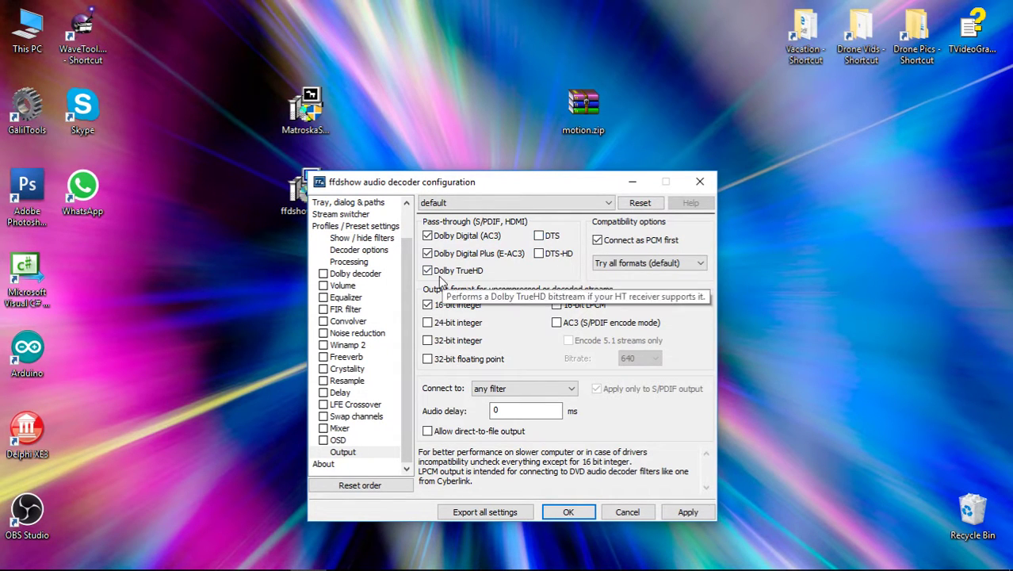
click(427, 253)
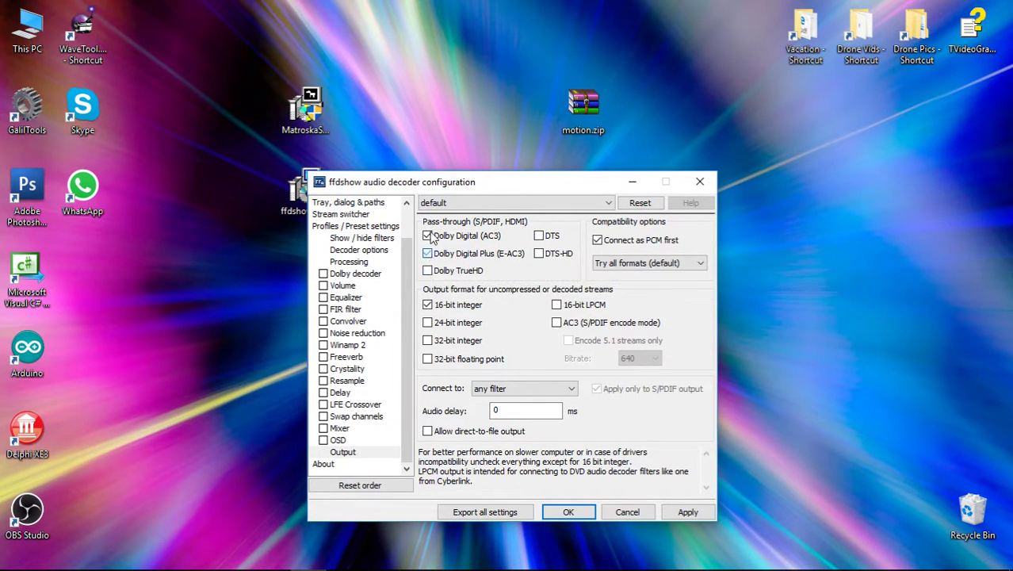
click(427, 236)
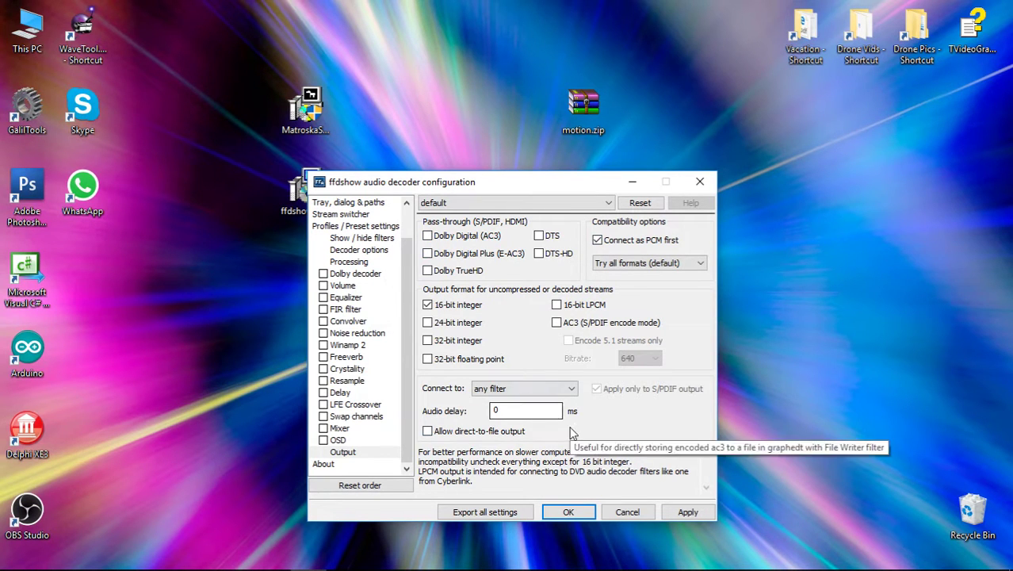
Enable the Dolby decoder with Pro Logic II, set the rear channels delay, then apply and confirm.
scroll(369, 324, up, 1)
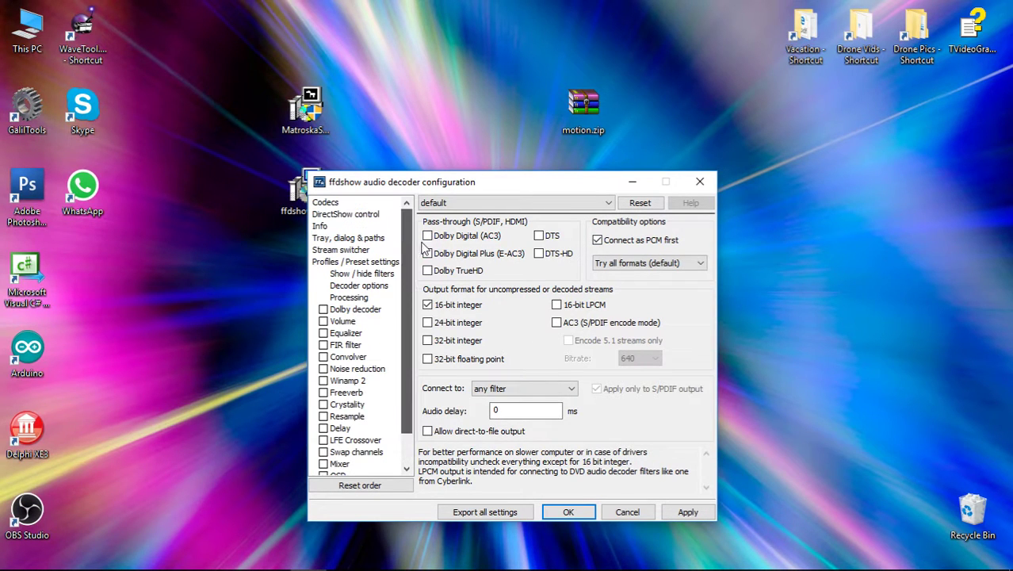
click(347, 309)
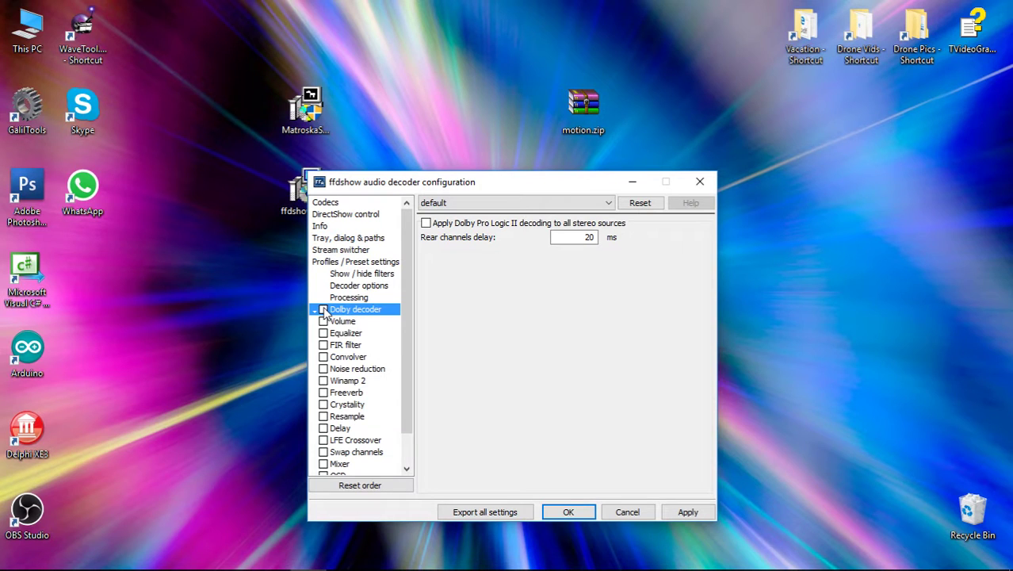
click(323, 310)
click(561, 237)
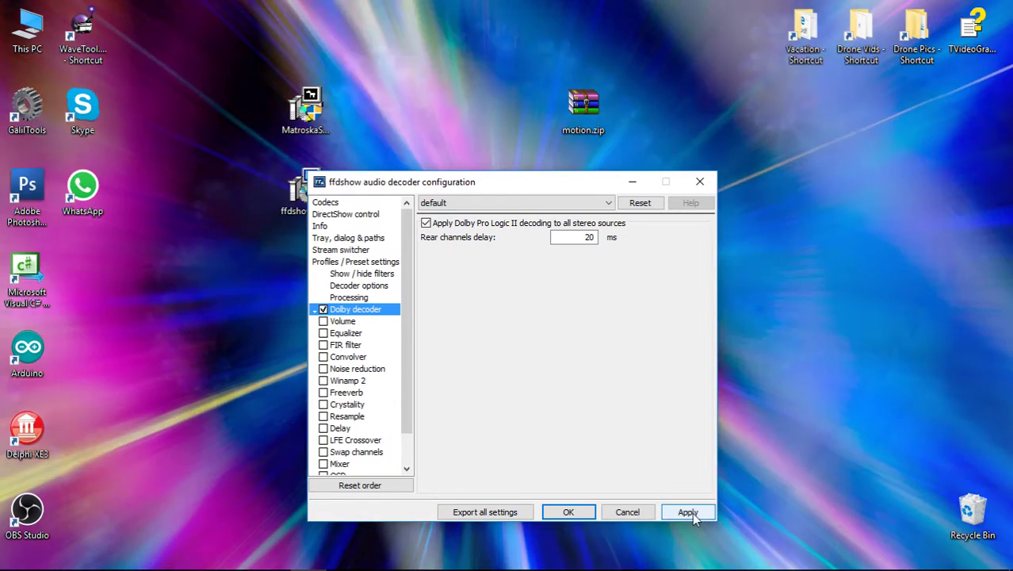
click(689, 512)
click(578, 512)
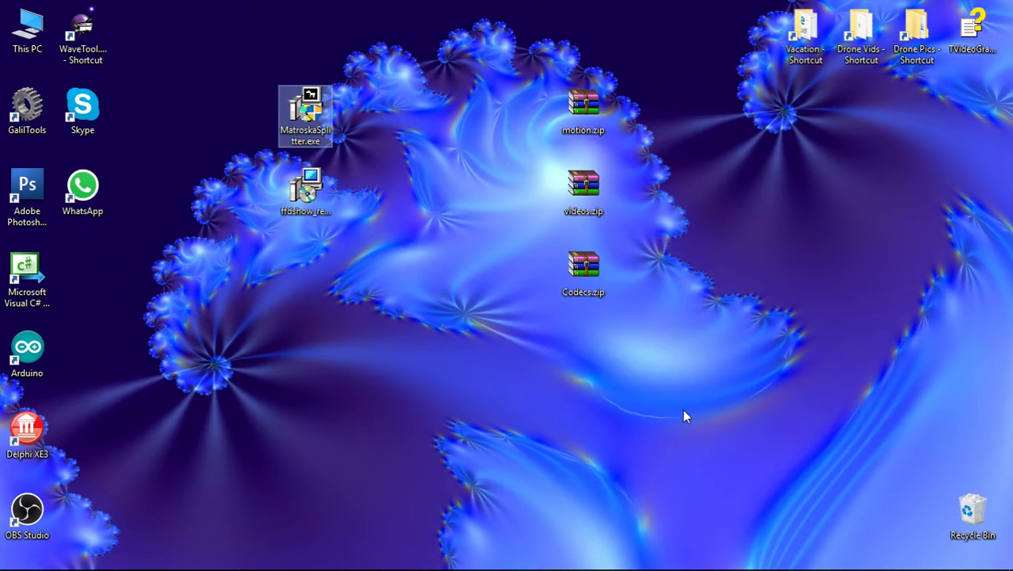
mouse_move(455, 566)
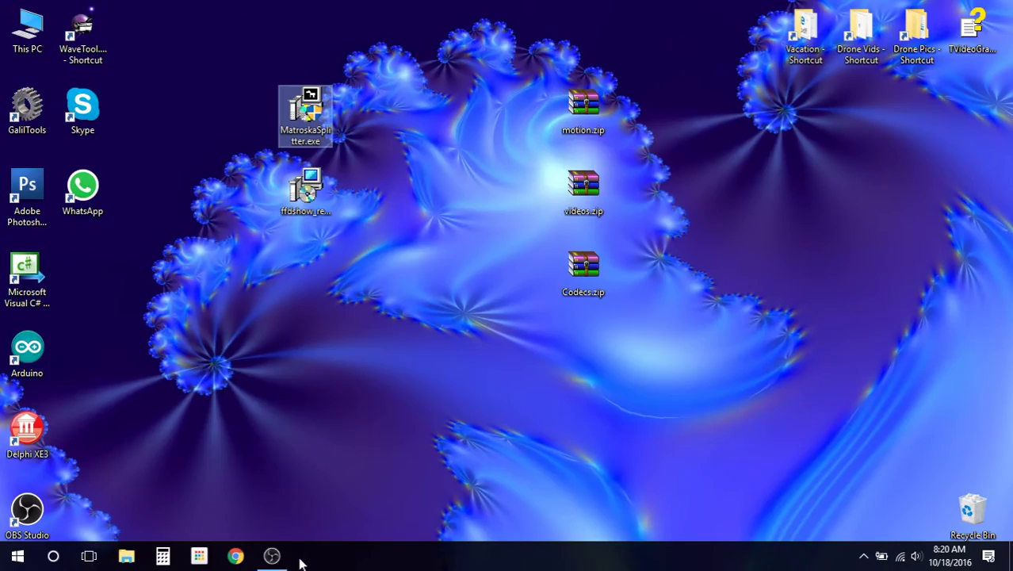